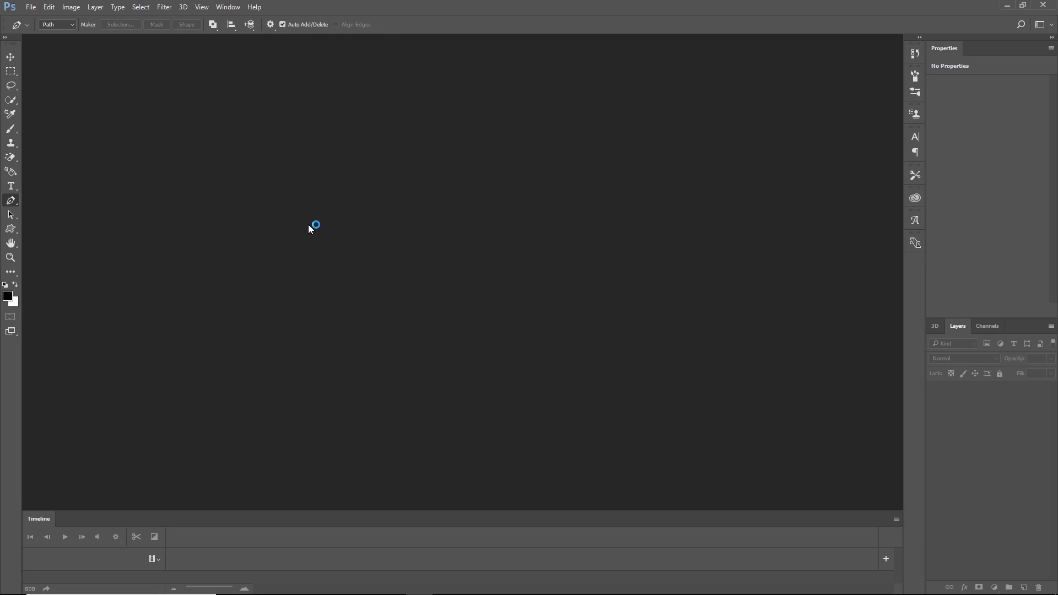
# Create a new white 1500 × 1500 px, 300 ppi document from the recent Custom preset.
pyautogui.click(31, 7)
pyautogui.click(38, 21)
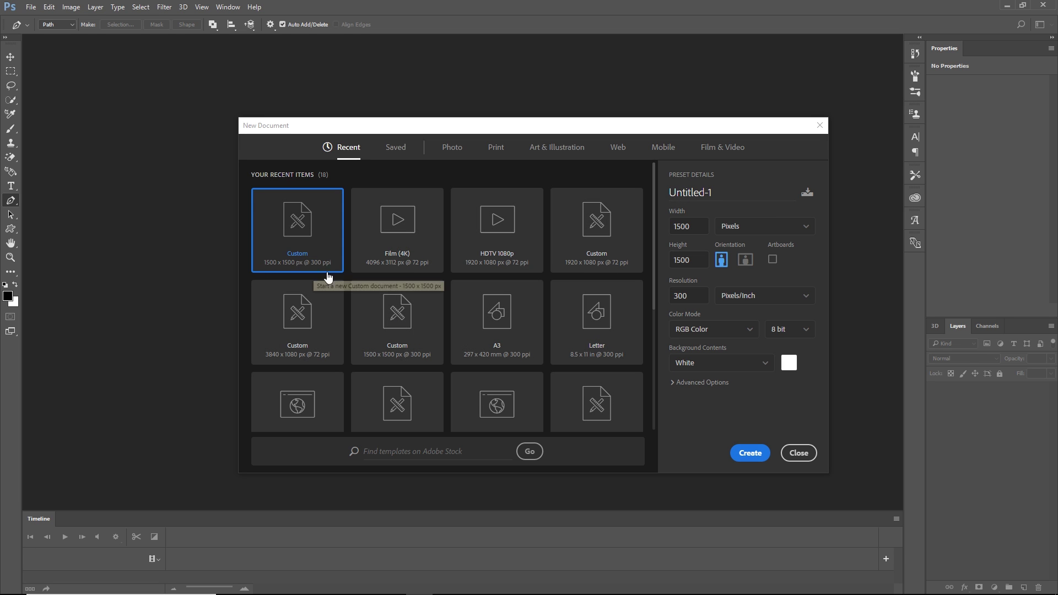
pyautogui.click(756, 454)
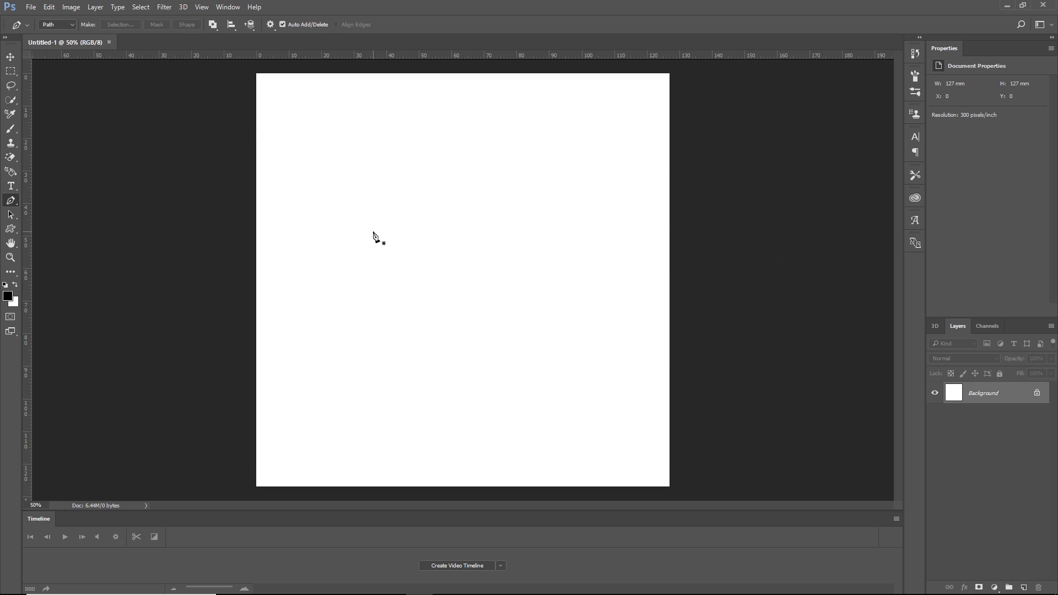
# In the Open dialog, browse to the Downloads folder on OG Storage 1 (D:).
pyautogui.click(27, 6)
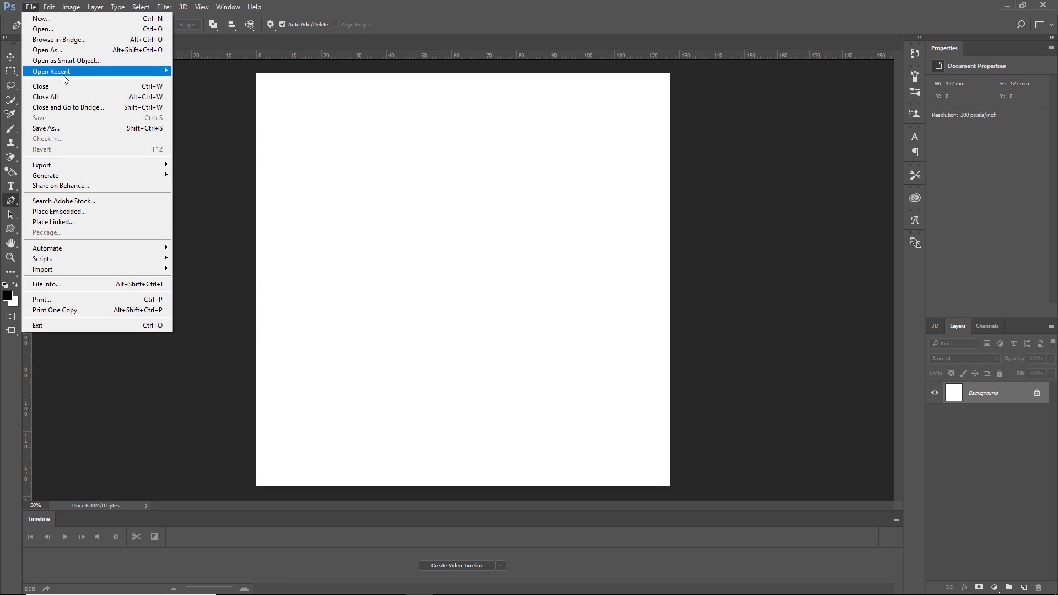
pyautogui.click(51, 30)
pyautogui.scroll(-15, 492, 217)
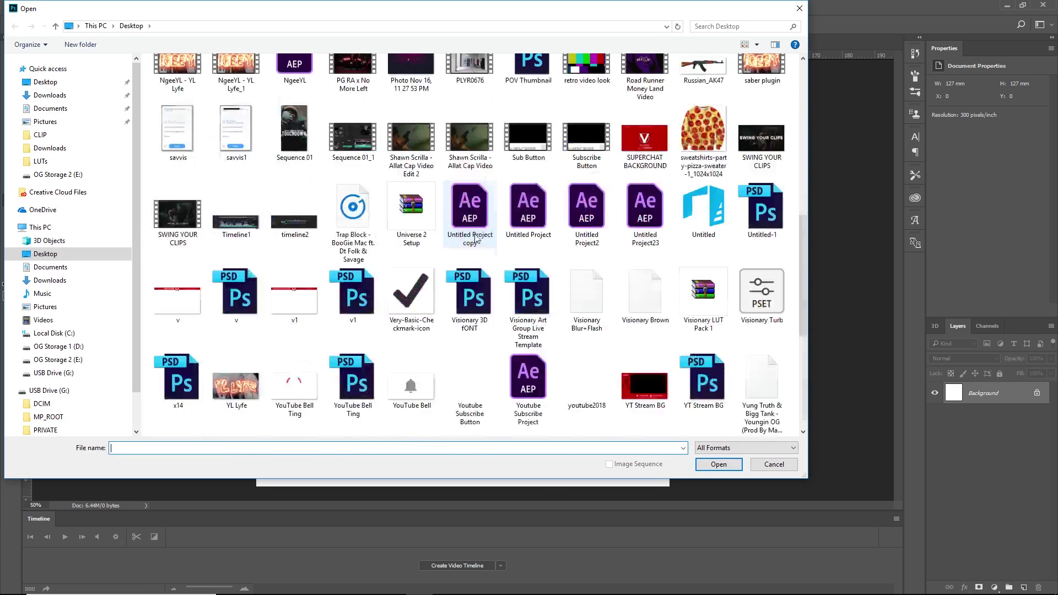
pyautogui.click(78, 347)
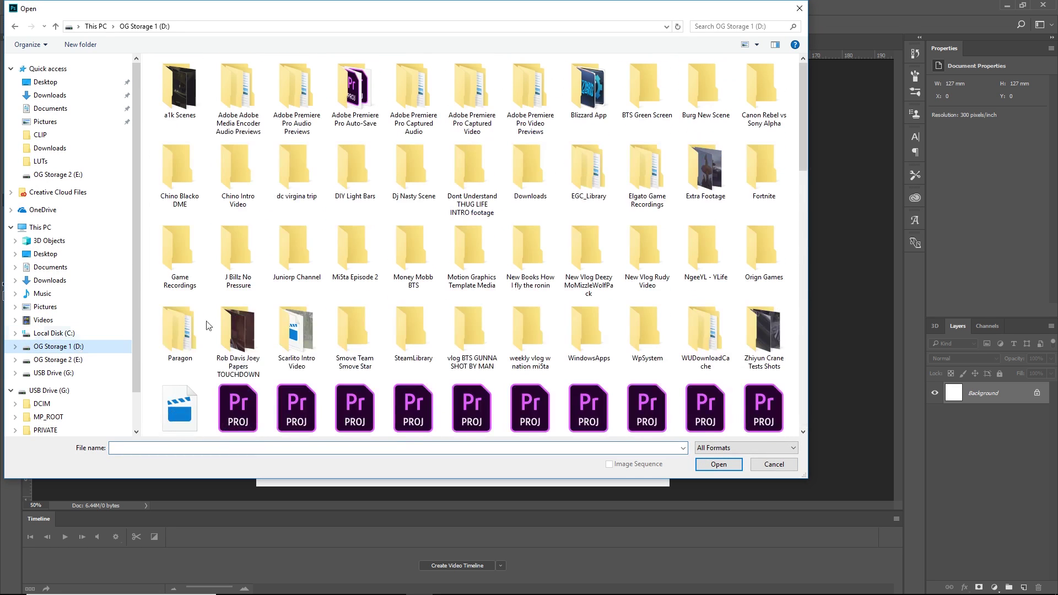
pyautogui.doubleClick(519, 174)
# Find and open the black-and-white photo of the man before the brick wall.
pyautogui.scroll(-5, 419, 314)
pyautogui.scroll(-10, 420, 329)
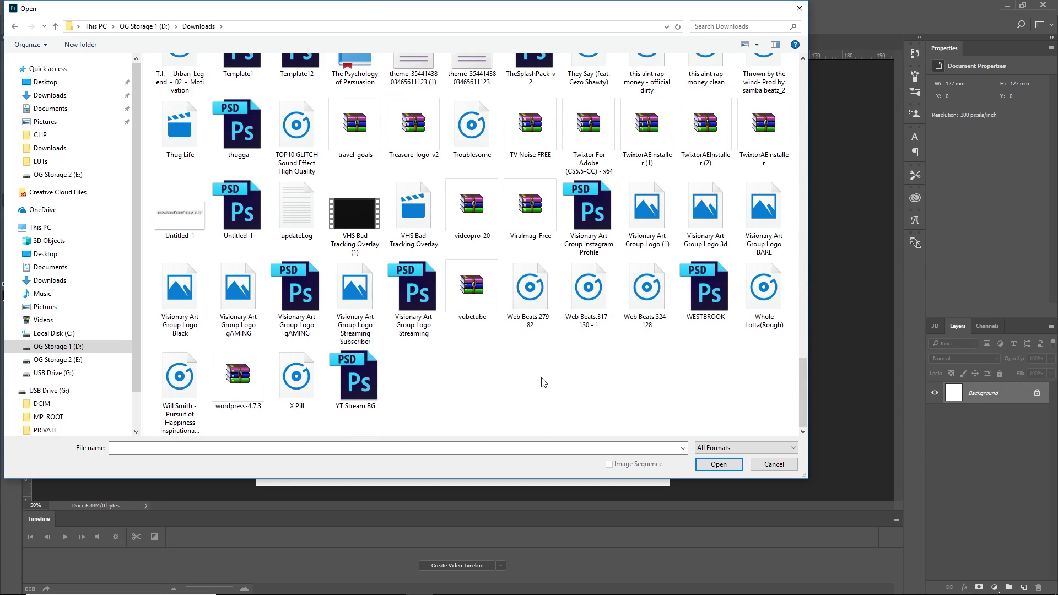
pyautogui.scroll(8, 543, 383)
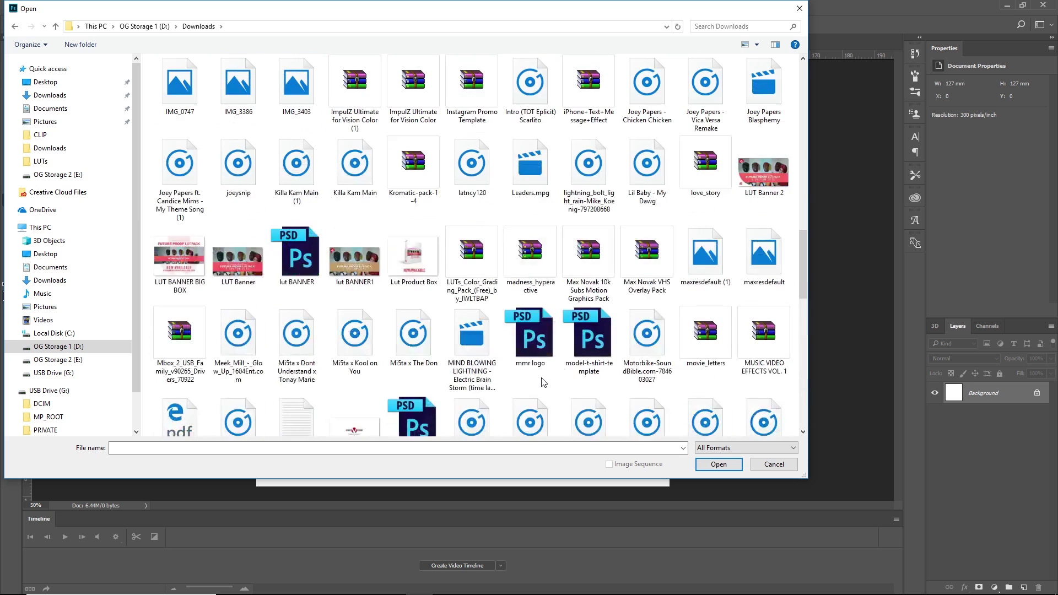
pyautogui.scroll(6, 543, 382)
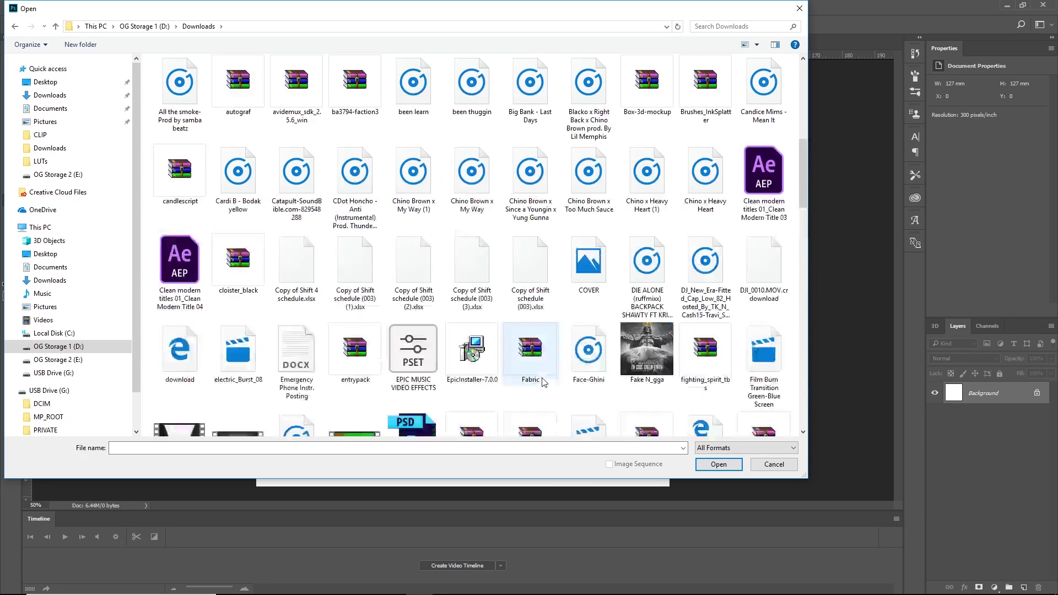
pyautogui.scroll(-9, 543, 381)
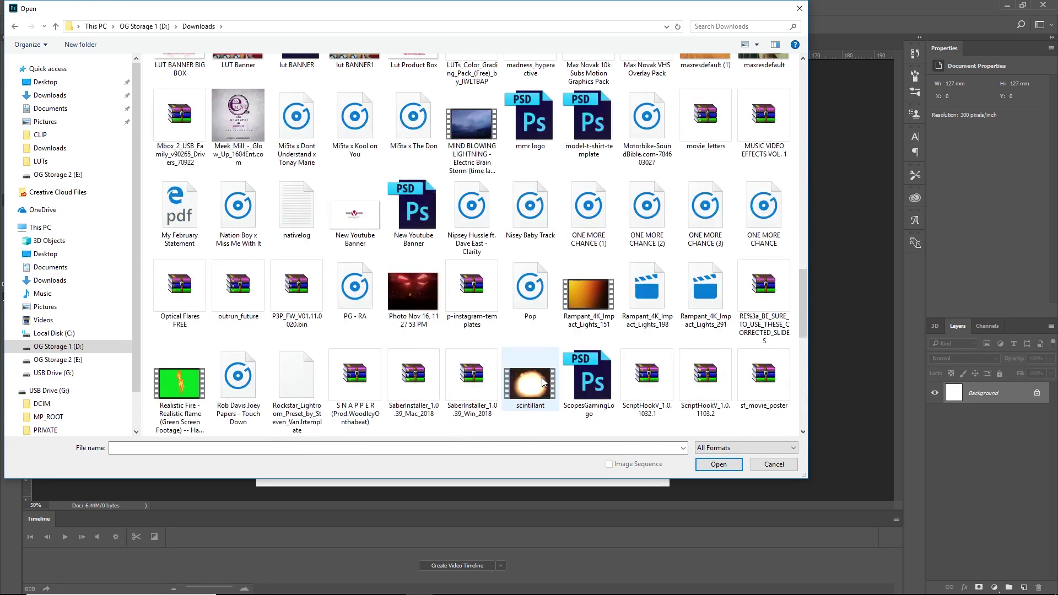
pyautogui.scroll(-5, 543, 381)
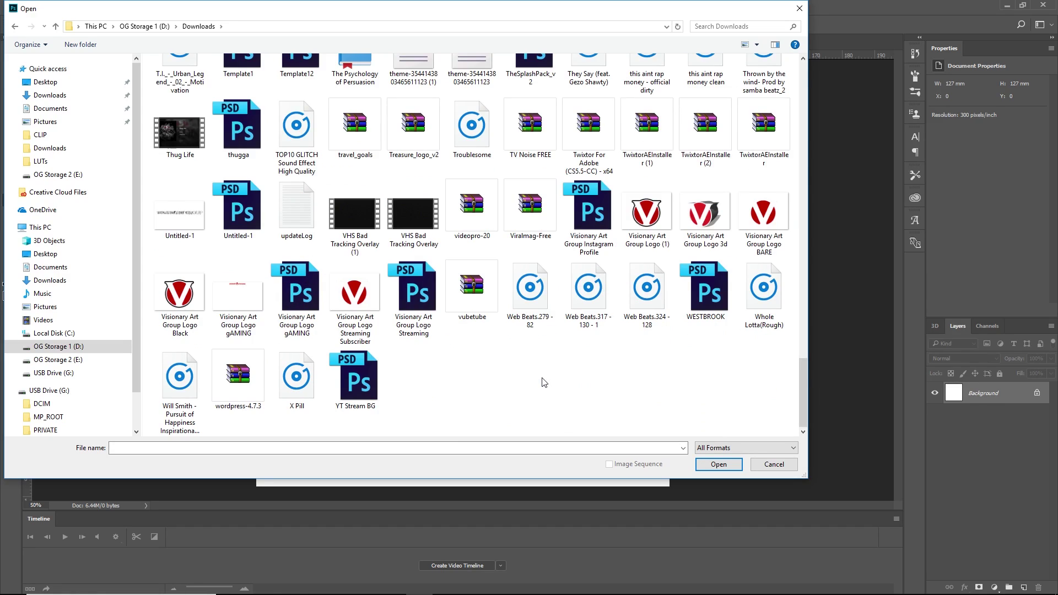
pyautogui.scroll(6, 544, 382)
pyautogui.scroll(3, 543, 382)
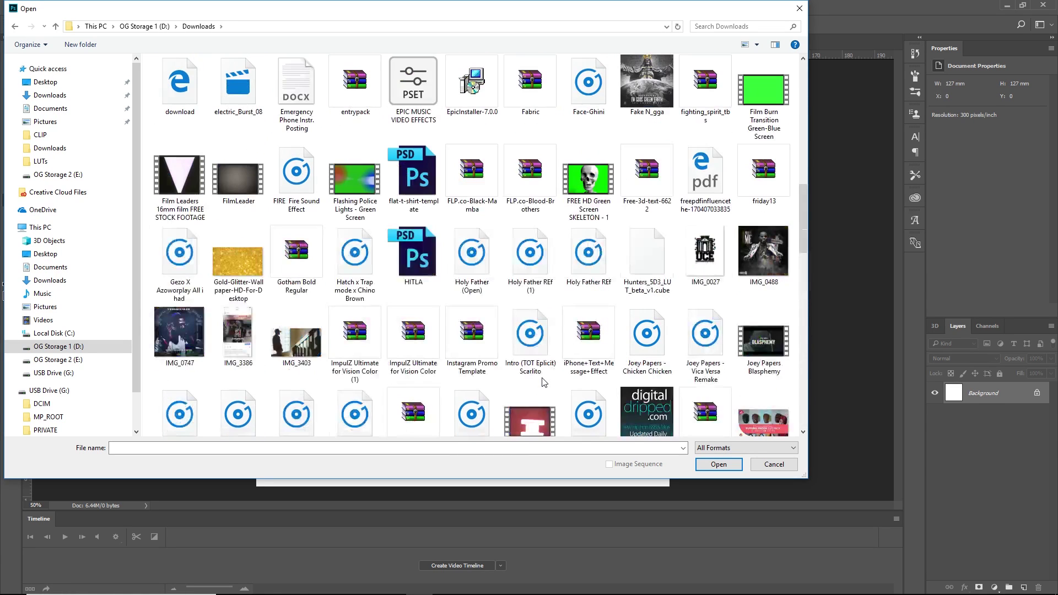
pyautogui.scroll(8, 543, 382)
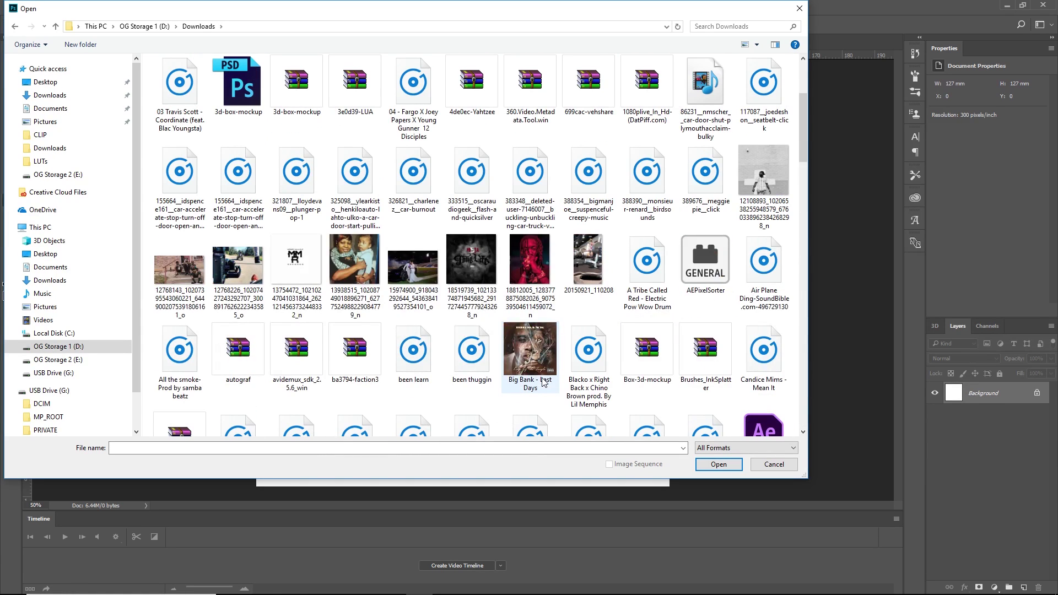
pyautogui.scroll(3, 606, 385)
pyautogui.doubleClick(771, 356)
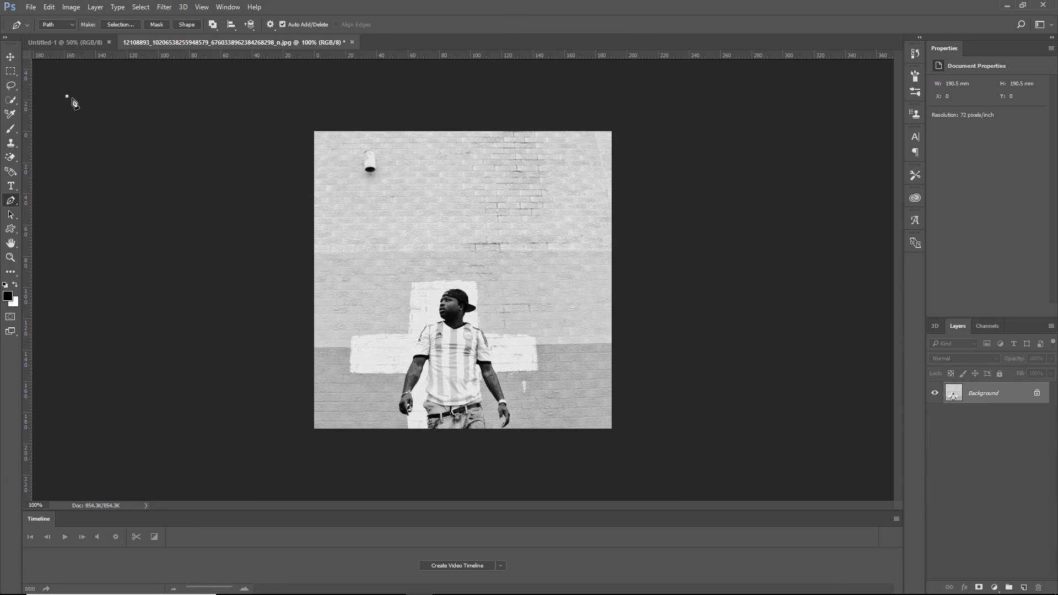
# Cut the whole photo and paste it into Untitled-1 as a new layer.
pyautogui.hotkey('ctrl', 'a')
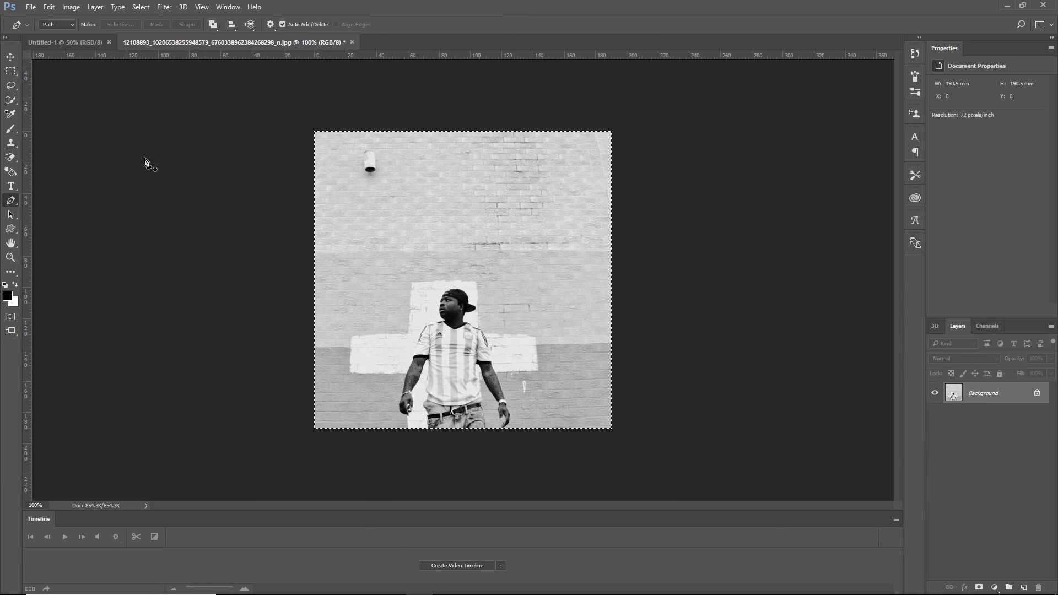
pyautogui.hotkey('ctrl', 'x')
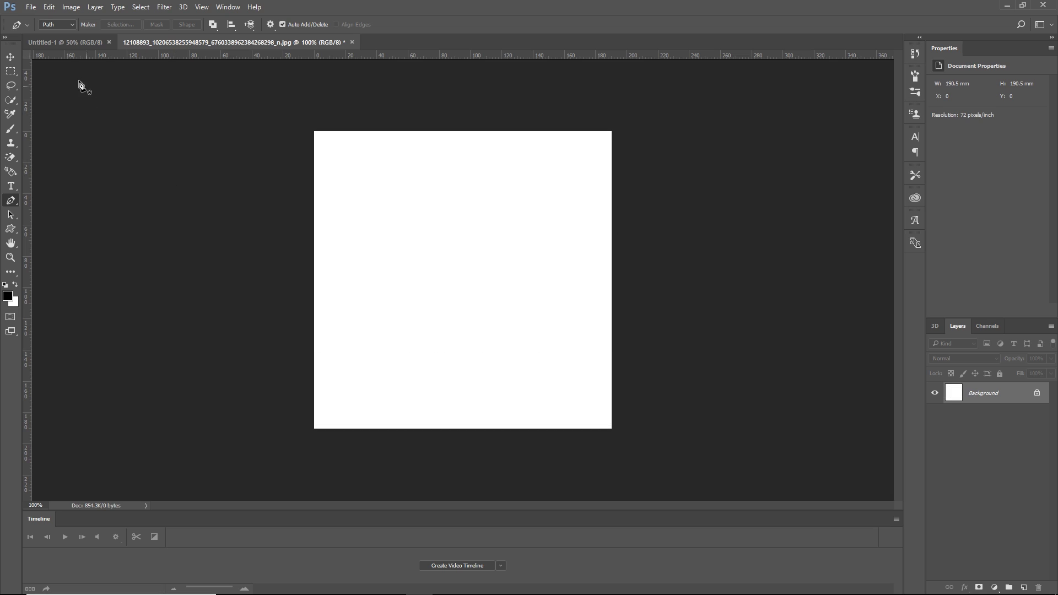
pyautogui.click(81, 39)
pyautogui.hotkey('ctrl', 'v')
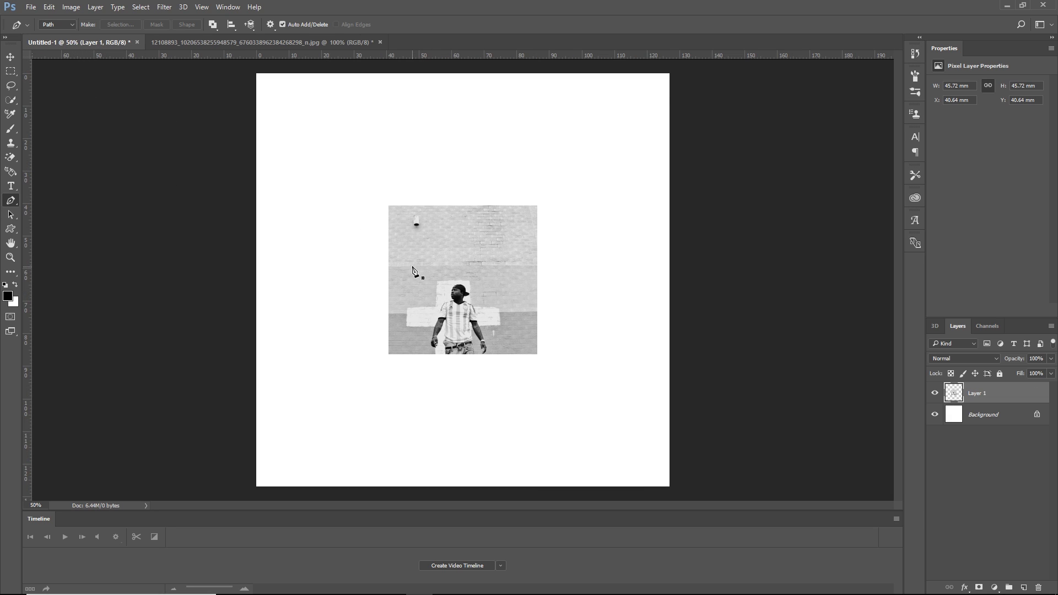
# Free-transform the pasted photo layer so it fills the entire square canvas.
pyautogui.press('v')
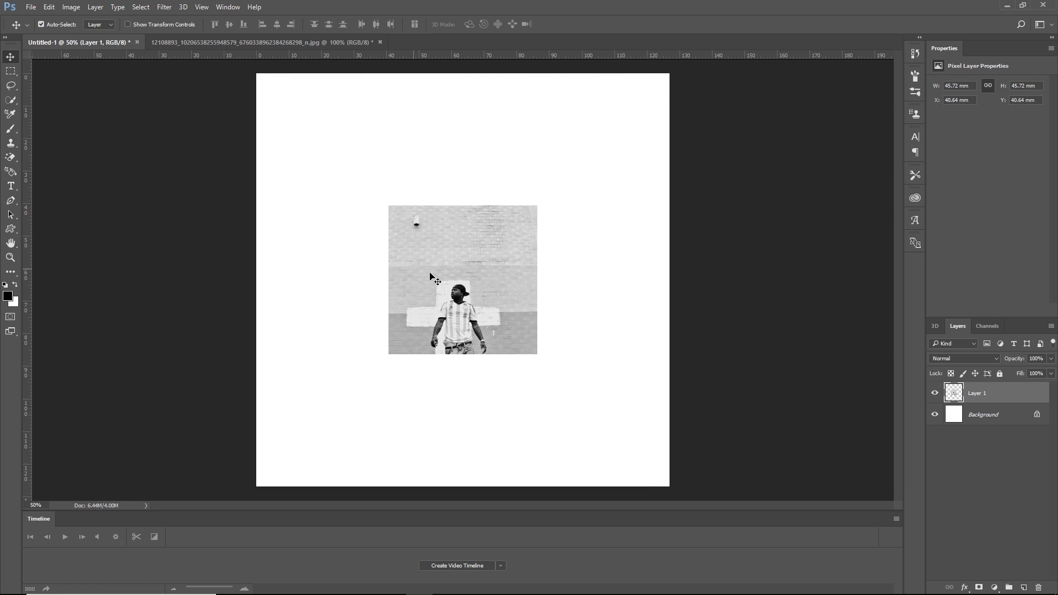
pyautogui.hotkey('ctrl', 't')
pyautogui.moveTo(388, 206); pyautogui.dragTo(256, 73)
pyautogui.moveTo(537, 354); pyautogui.dragTo(671, 486)
pyautogui.press('Return')
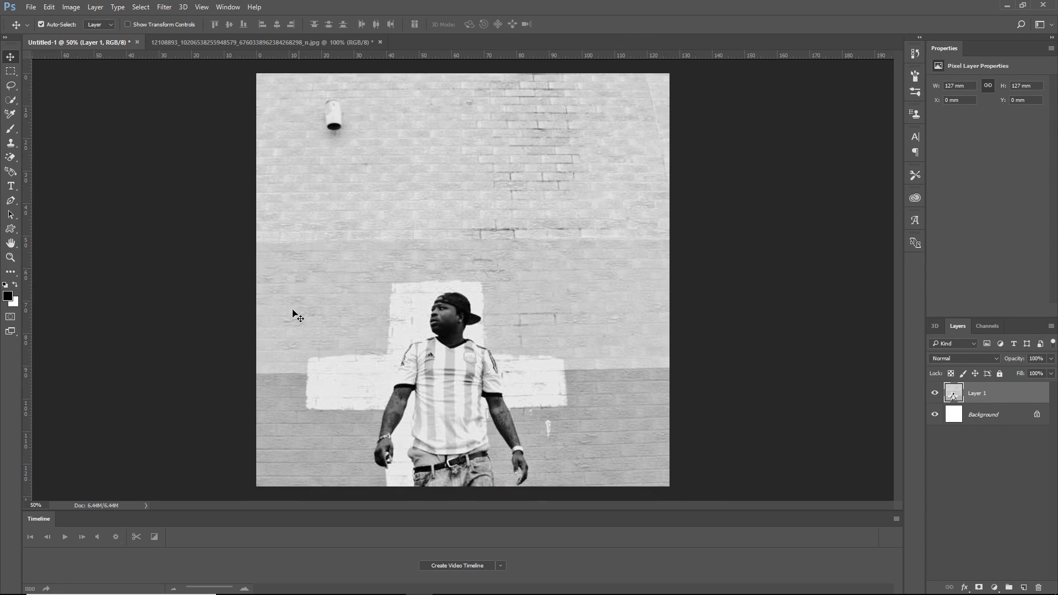
pyautogui.click(12, 202)
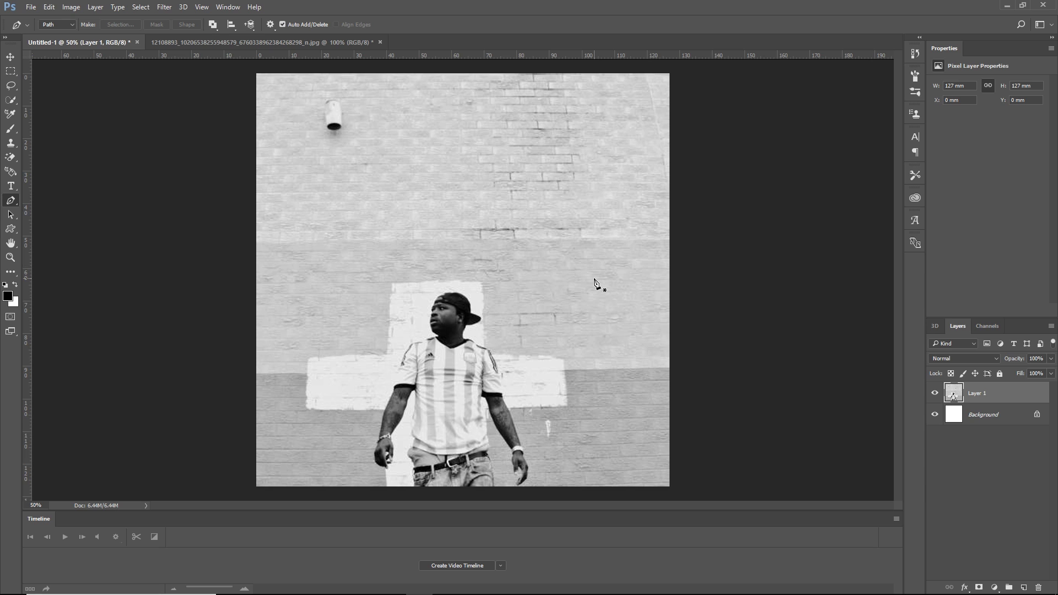
# Zoom in on the man and start a pen path up his side, arm and cap.
pyautogui.scroll(2, 595, 284)
pyautogui.moveTo(362, 398); pyautogui.dragTo(445, 254)
pyautogui.scroll(1, 463, 271)
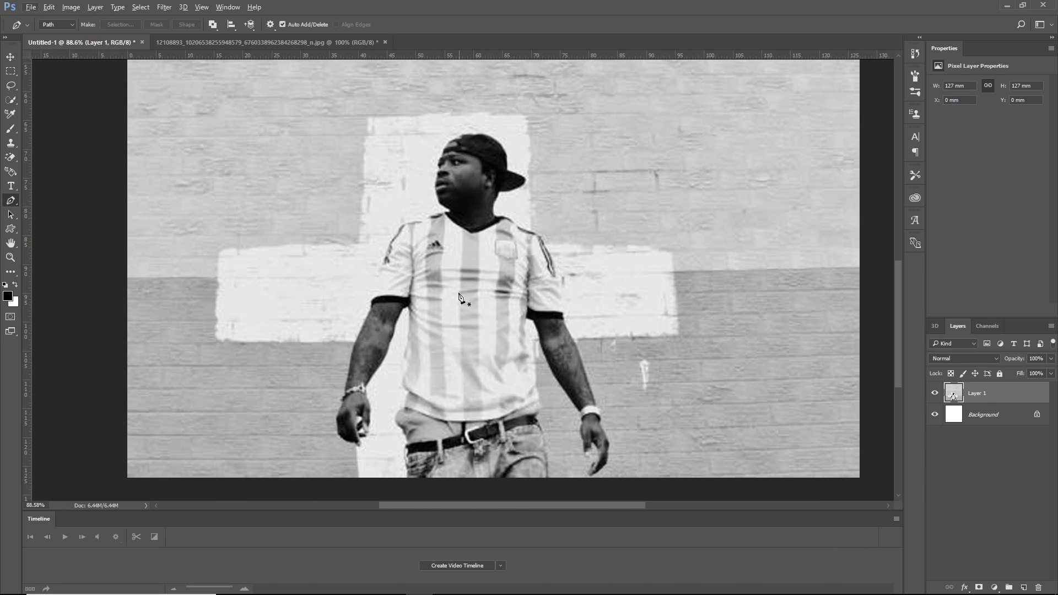
pyautogui.moveTo(457, 347); pyautogui.dragTo(449, 303)
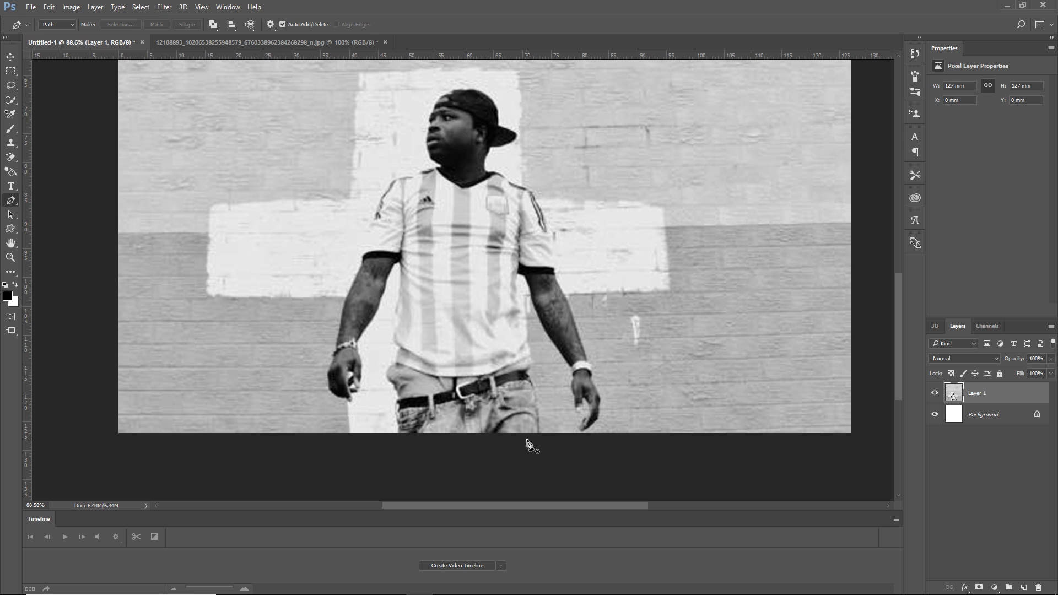
pyautogui.click(527, 439)
pyautogui.moveTo(529, 372); pyautogui.dragTo(529, 351)
pyautogui.click(523, 291)
pyautogui.click(519, 274)
pyautogui.click(544, 334)
pyautogui.click(589, 433)
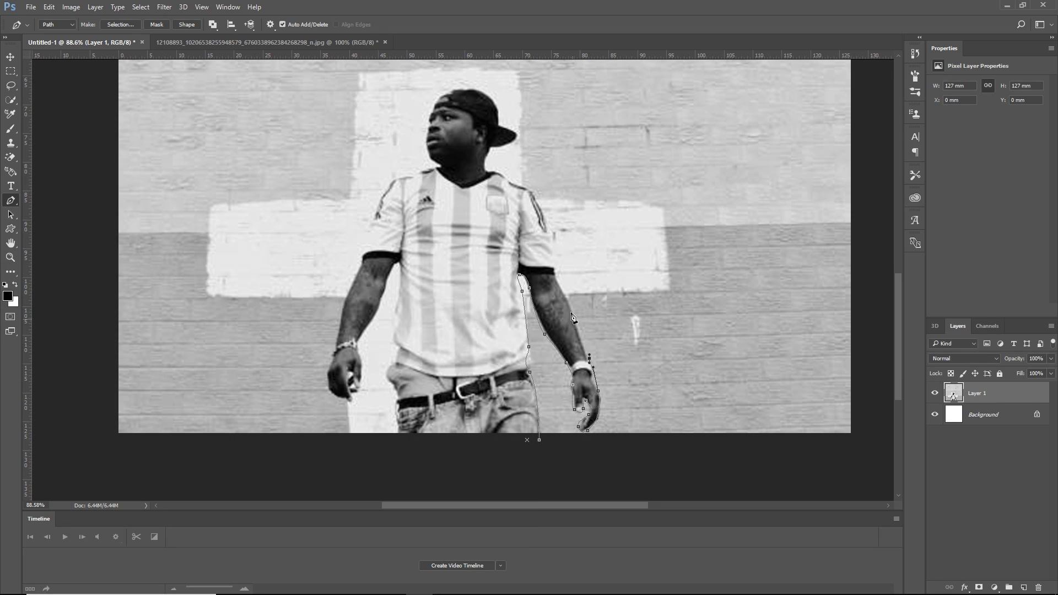
pyautogui.click(525, 188)
pyautogui.moveTo(525, 190); pyautogui.dragTo(583, 349)
pyautogui.click(545, 325)
pyautogui.moveTo(570, 290); pyautogui.dragTo(557, 286)
# Continue the pen path around his face, far arm, hand and torso, closing it at the bottom.
pyautogui.click(539, 252)
pyautogui.click(500, 258)
pyautogui.click(486, 295)
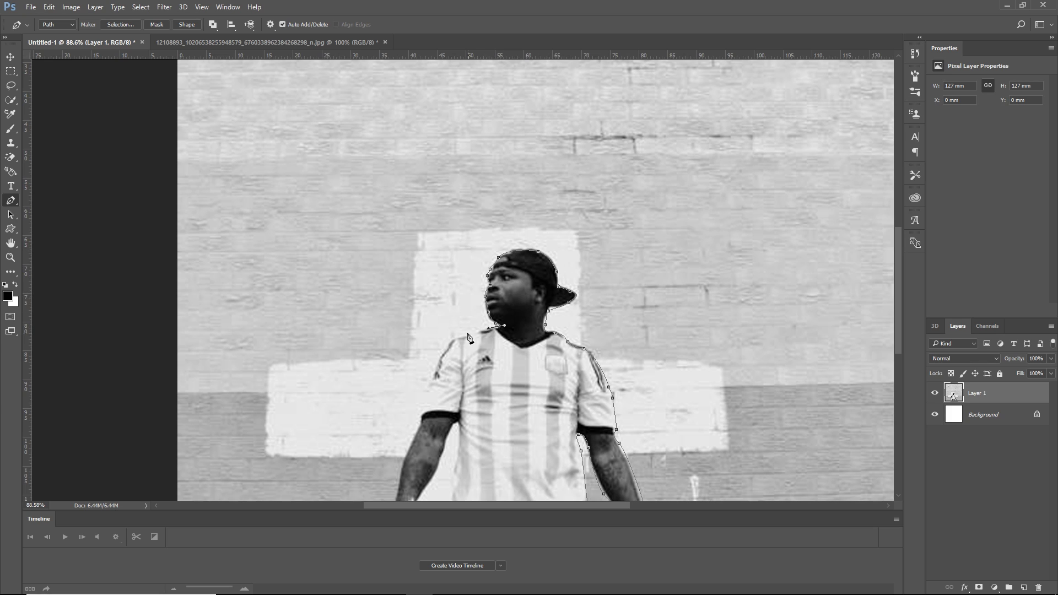
pyautogui.click(452, 341)
pyautogui.moveTo(429, 407); pyautogui.dragTo(497, 281)
pyautogui.click(467, 352)
pyautogui.click(456, 396)
pyautogui.click(456, 419)
pyautogui.click(488, 401)
pyautogui.click(494, 363)
pyautogui.click(510, 329)
pyautogui.click(523, 297)
pyautogui.click(520, 375)
pyautogui.click(524, 431)
pyautogui.click(530, 476)
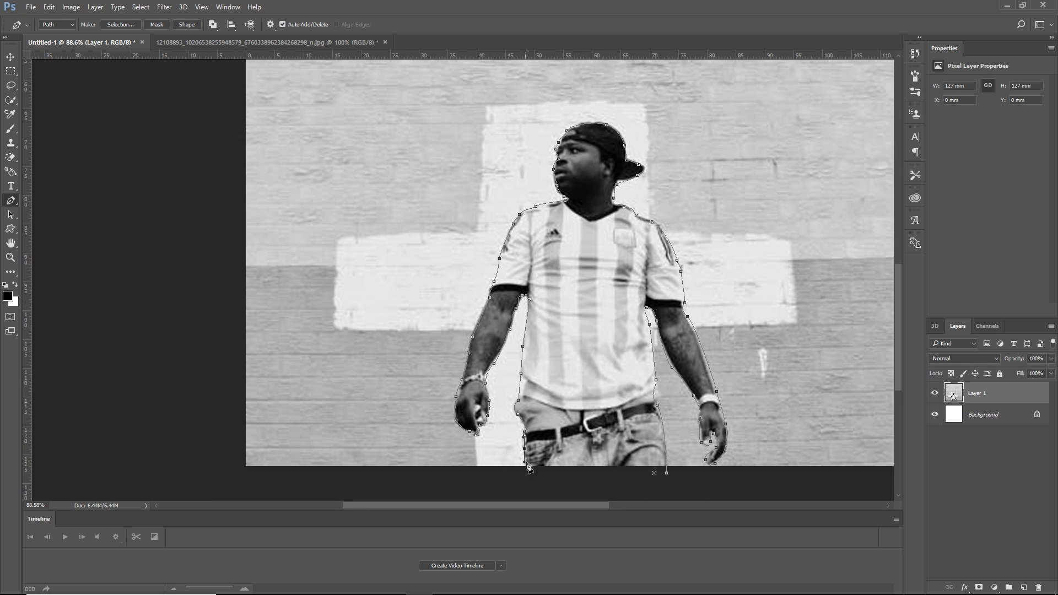
pyautogui.scroll(-2, 579, 457)
pyautogui.moveTo(665, 429); pyautogui.dragTo(663, 438)
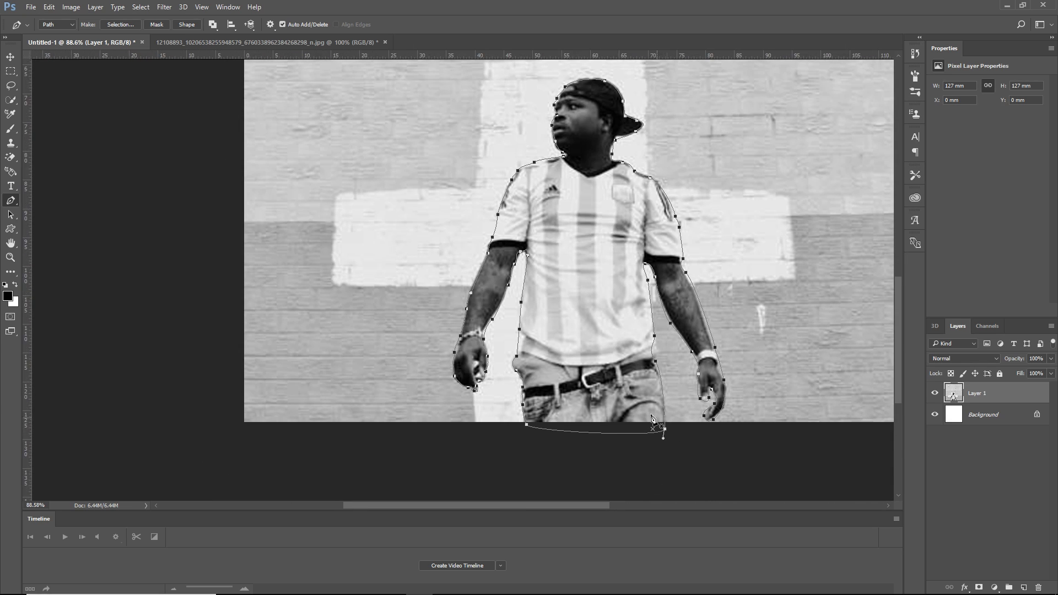
# Turn the traced path into a selection and copy the man onto new Layer 2.
pyautogui.rightClick(586, 387)
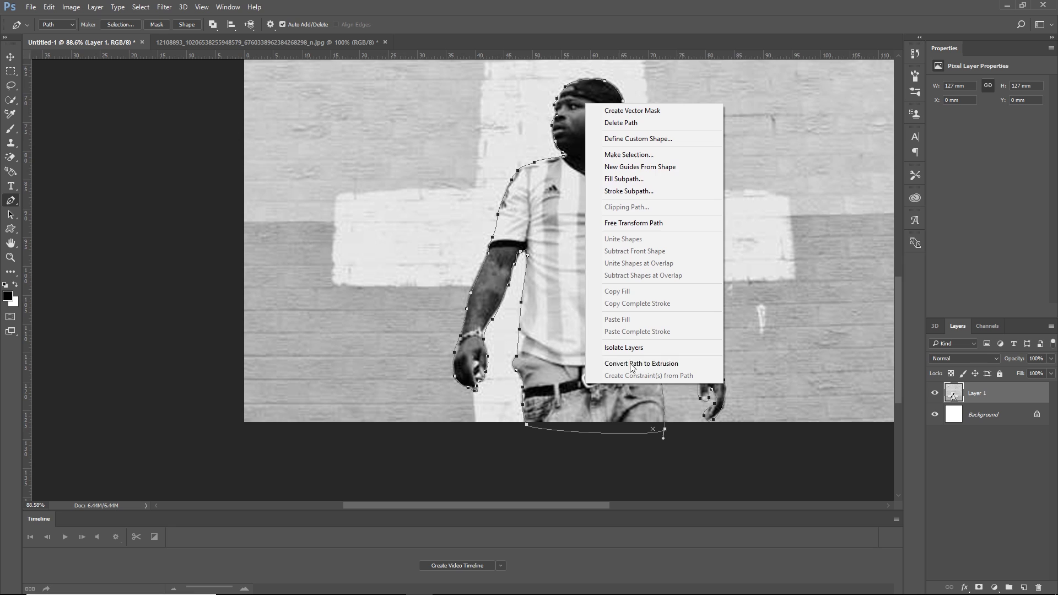
pyautogui.click(629, 155)
pyautogui.click(588, 170)
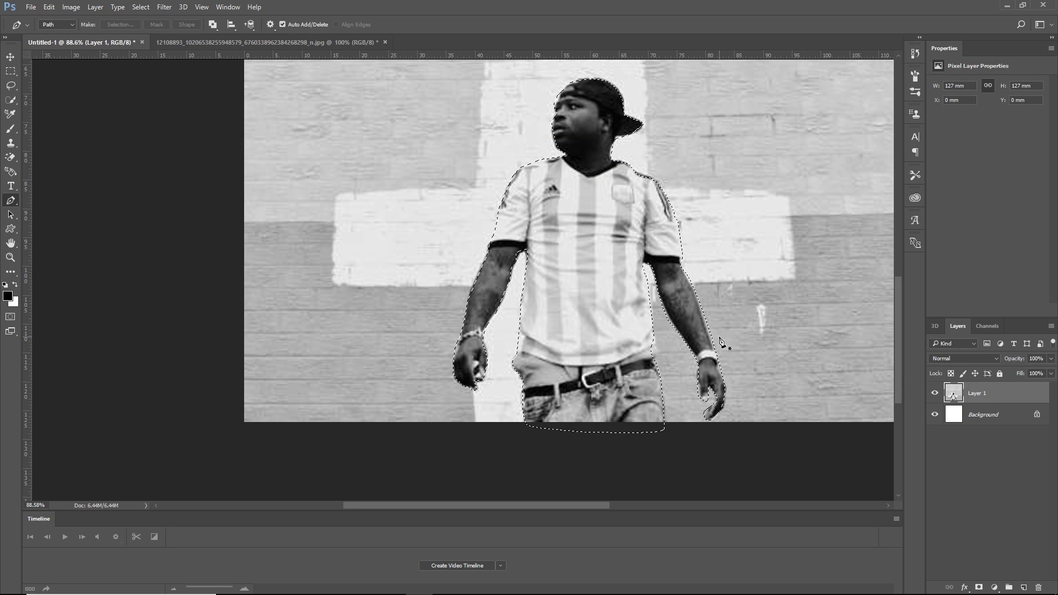
pyautogui.hotkey('ctrl', 'j')
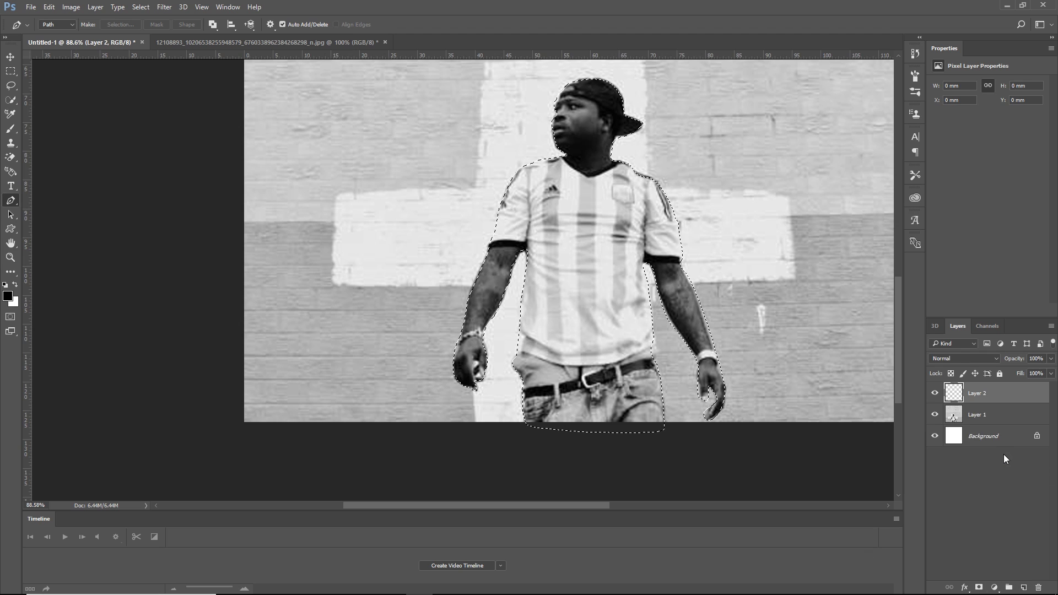
# Hide Layer 1 and the Background to preview the cut-out man on transparency.
pyautogui.click(935, 415)
pyautogui.click(935, 436)
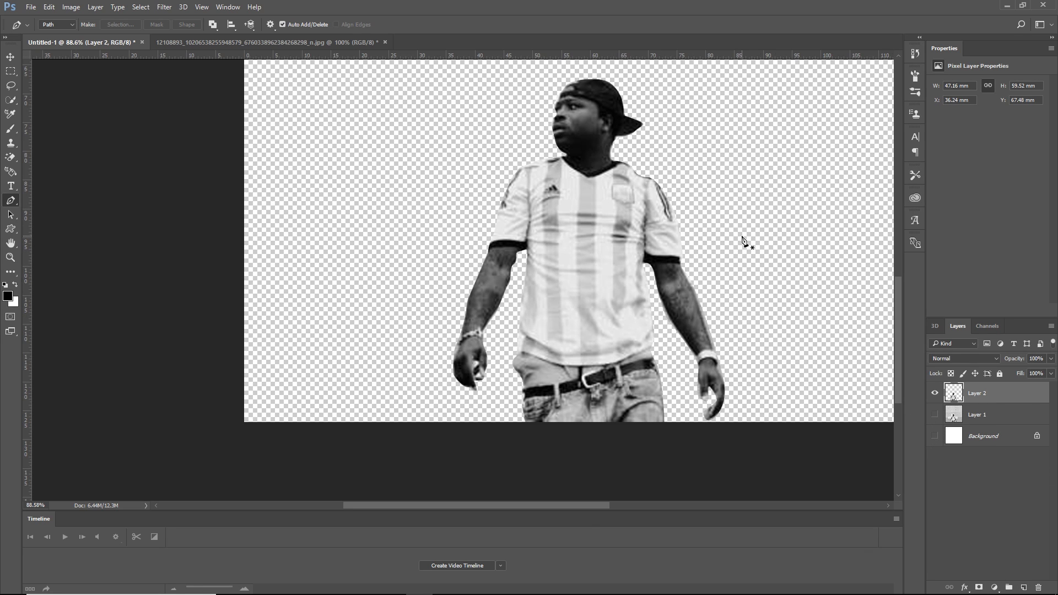
pyautogui.hscroll(1, 742, 224)
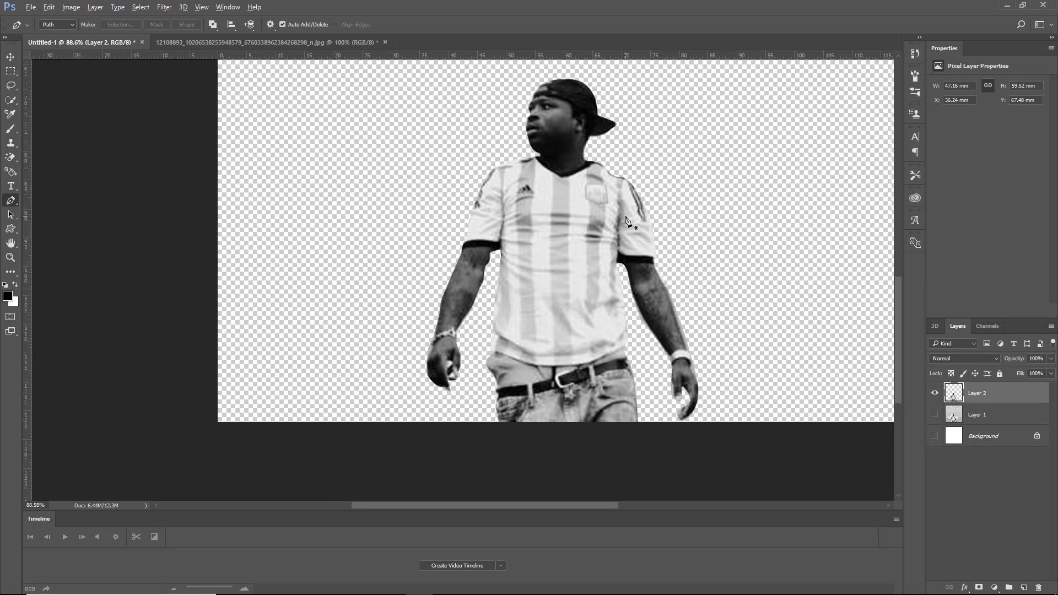
pyautogui.scroll(-3, 626, 220)
pyautogui.scroll(-1, 626, 220)
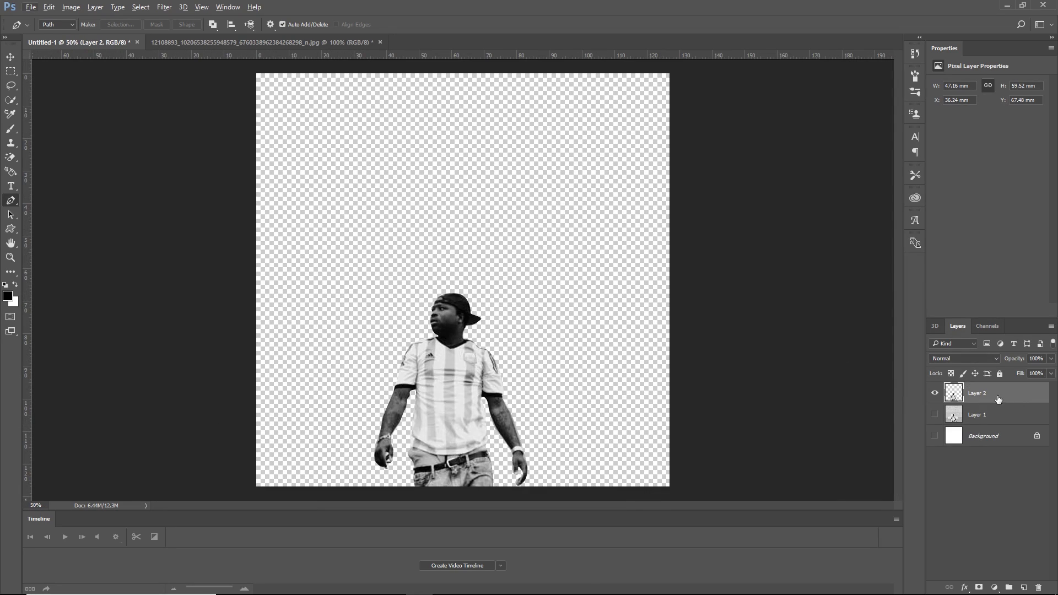
# Select and show Layer 1 again, and hide the cut-out Layer 2.
pyautogui.click(940, 419)
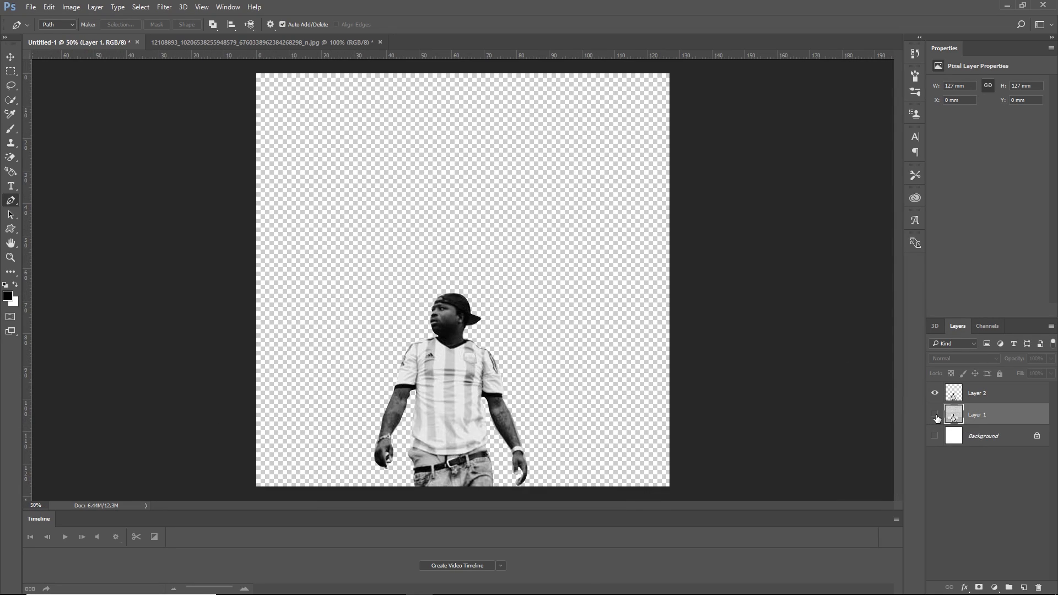
pyautogui.click(935, 417)
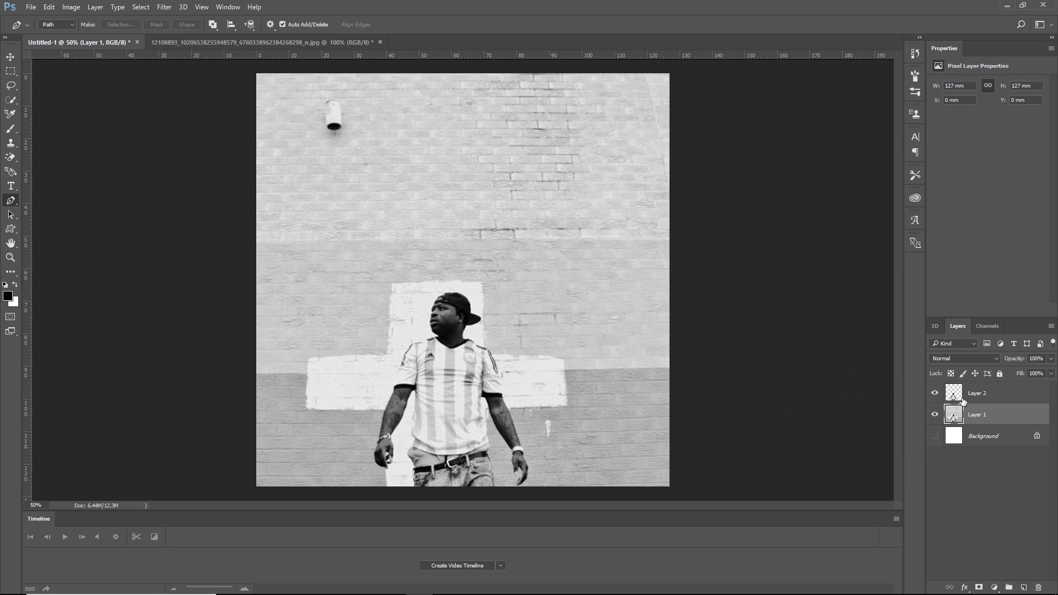
pyautogui.click(935, 393)
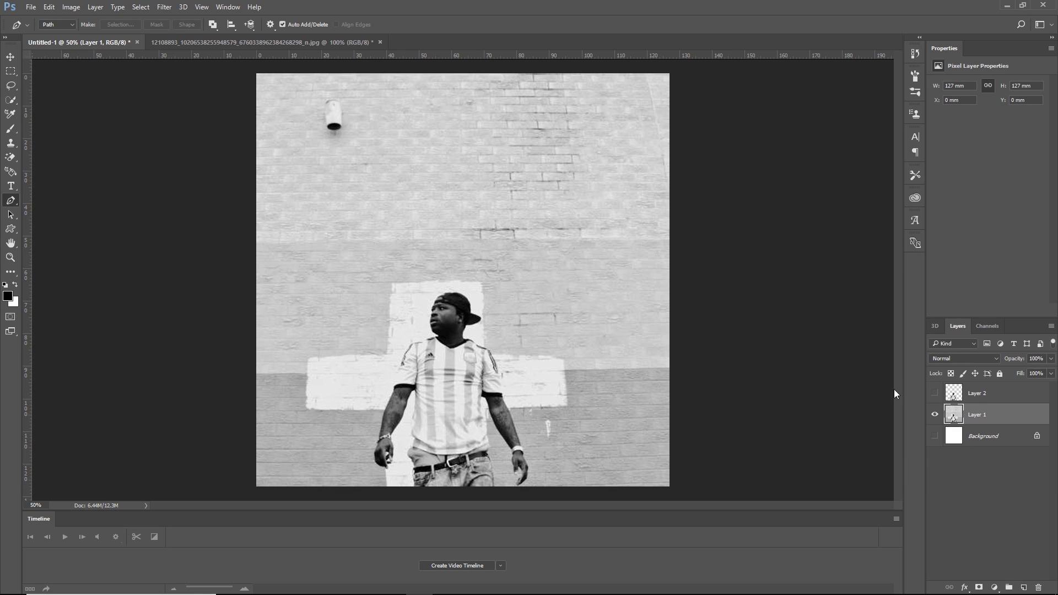
pyautogui.click(385, 487)
# Pen-trace the outline of the white cross on the wall.
pyautogui.click(374, 449)
pyautogui.click(384, 410)
pyautogui.click(309, 408)
pyautogui.click(309, 357)
pyautogui.click(395, 282)
pyautogui.click(483, 281)
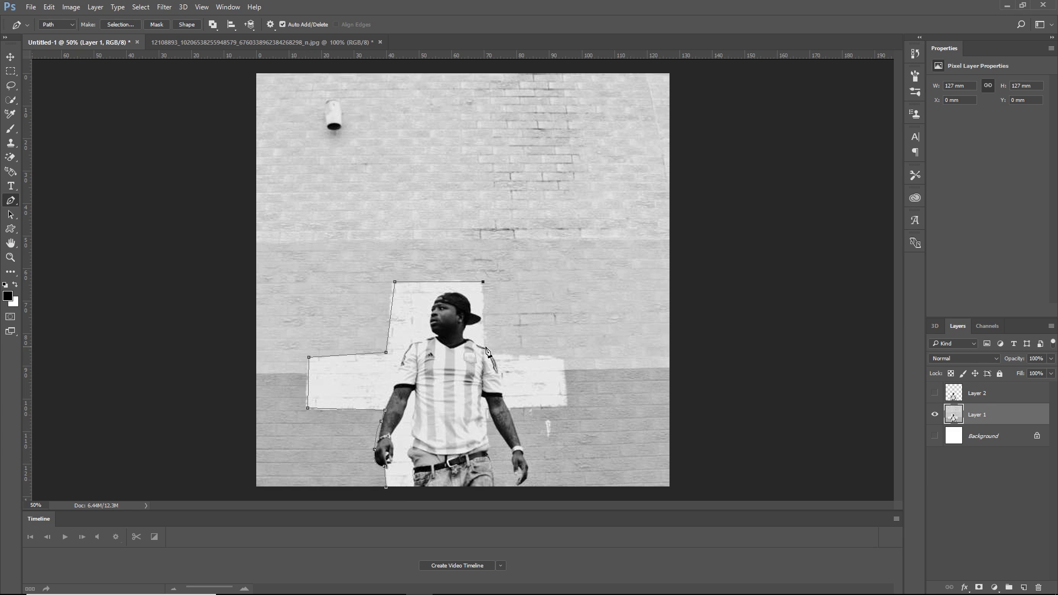
pyautogui.click(561, 357)
pyautogui.click(566, 404)
# Extend the path down the man's arm and around his hand, closing it below the canvas.
pyautogui.click(508, 407)
pyautogui.click(523, 454)
pyautogui.click(527, 480)
pyautogui.click(522, 484)
pyautogui.click(513, 467)
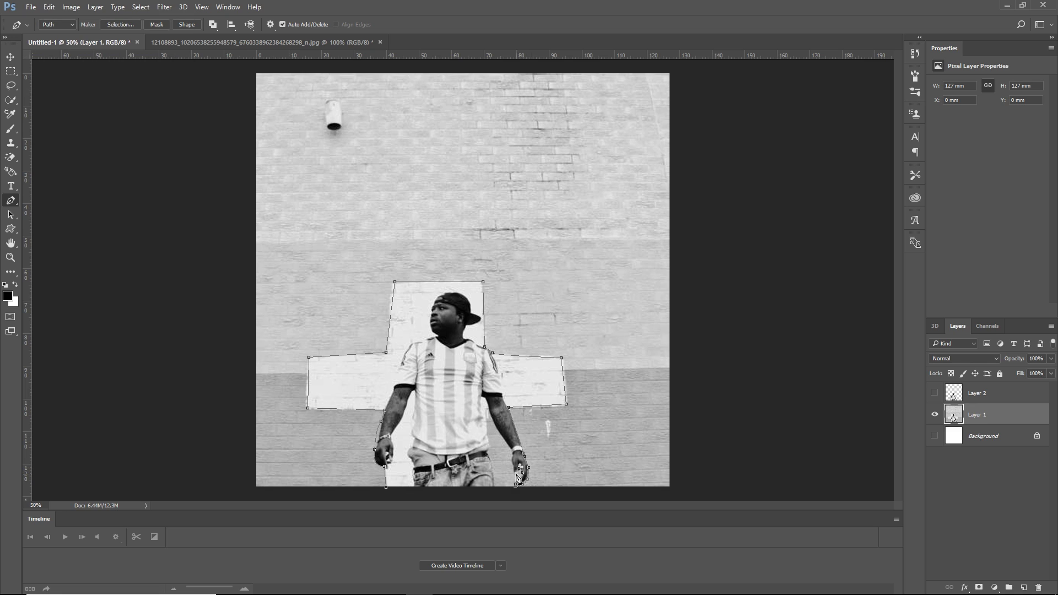
pyautogui.click(489, 406)
pyautogui.click(493, 420)
pyautogui.click(488, 438)
pyautogui.click(488, 454)
pyautogui.click(491, 472)
pyautogui.click(493, 491)
# Make a selection from the path and paste the man and cross onto new Layer 3.
pyautogui.rightClick(400, 478)
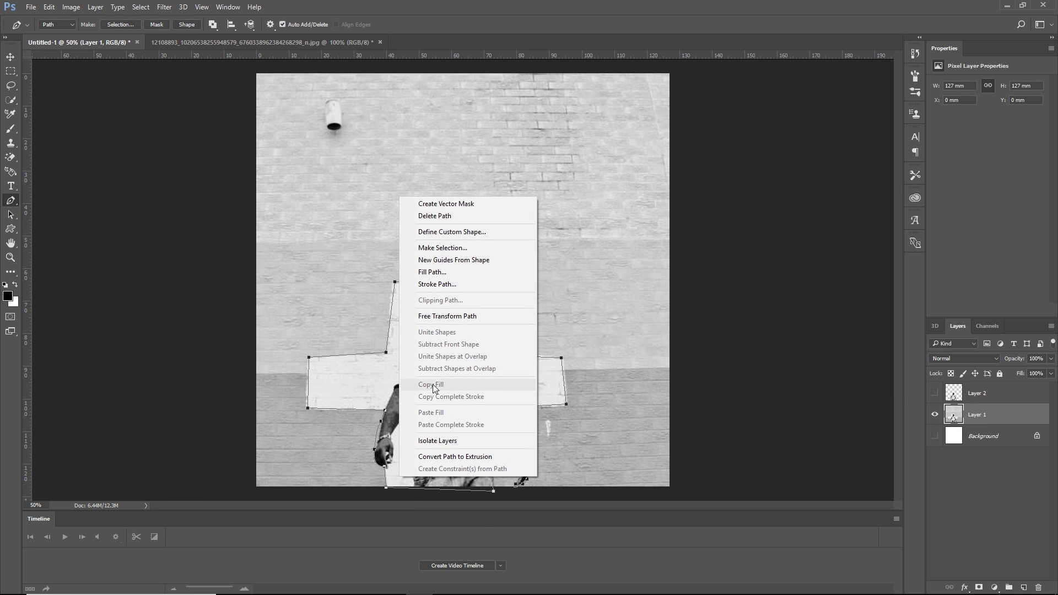
pyautogui.click(441, 247)
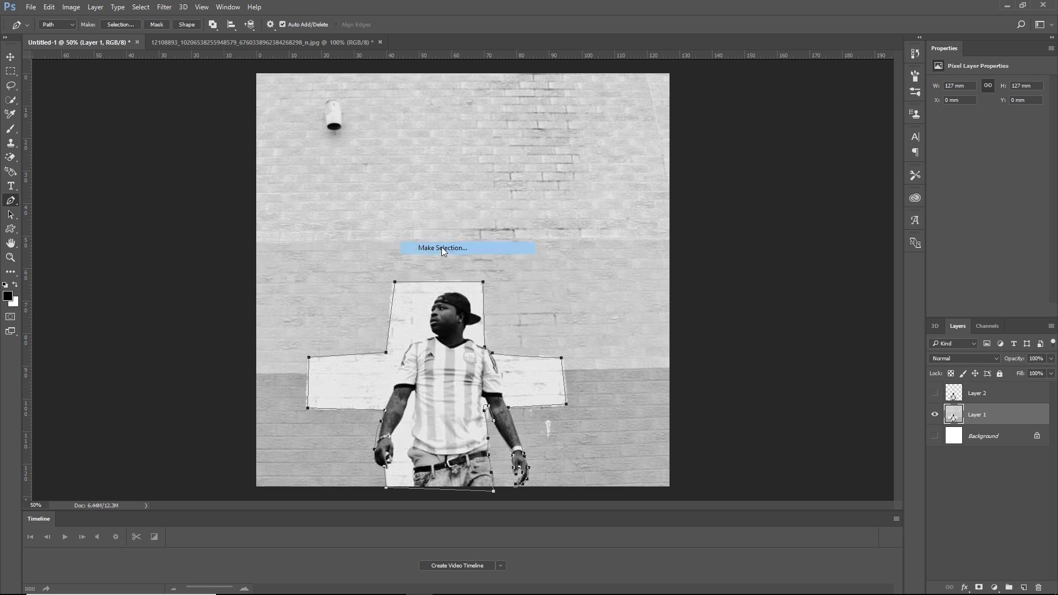
pyautogui.click(586, 172)
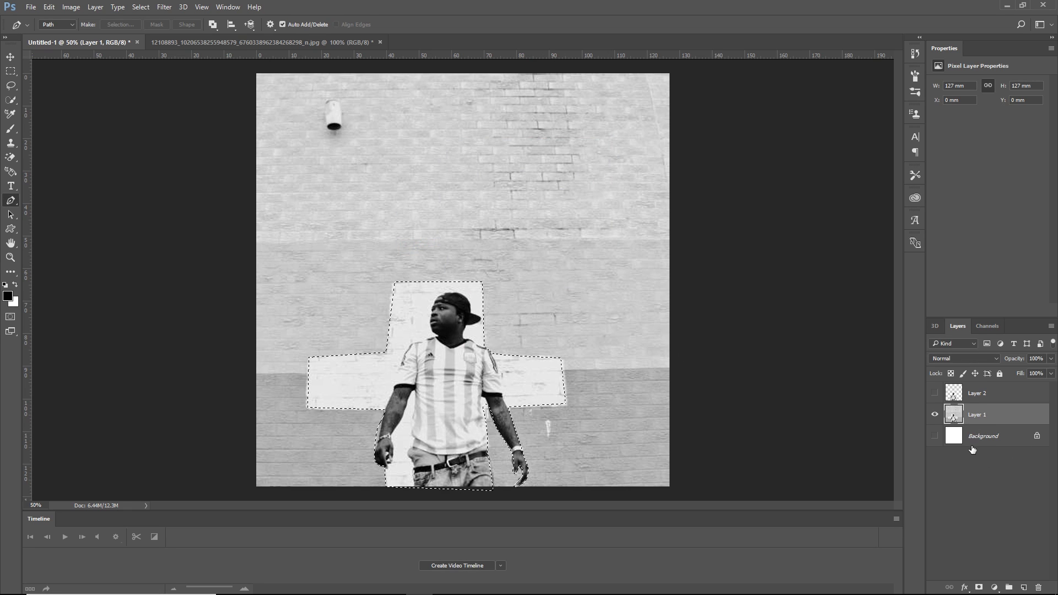
pyautogui.click(1023, 588)
pyautogui.hotkey('ctrl', 'v')
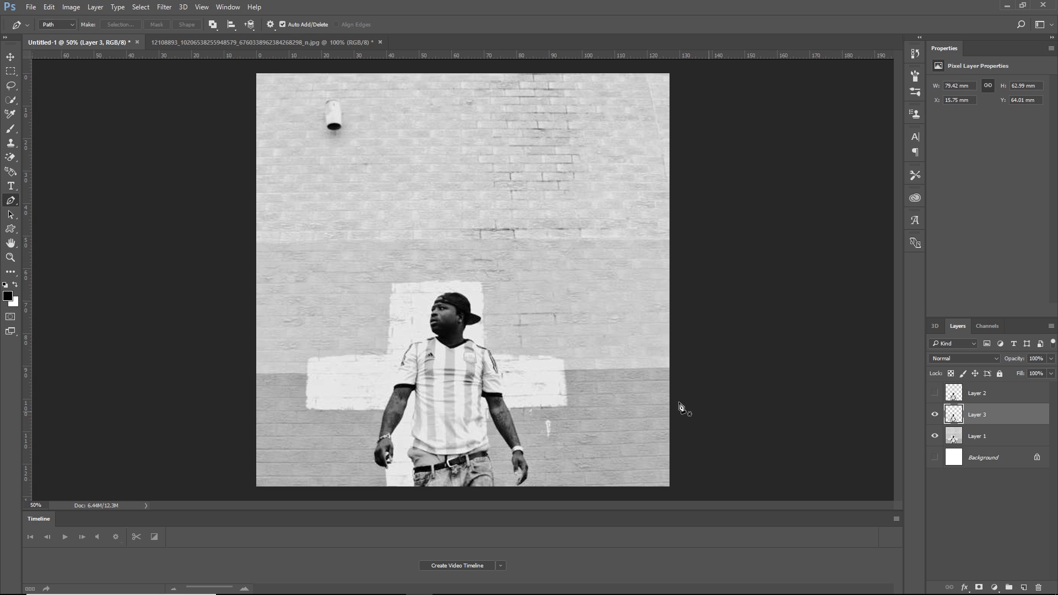
# Toggle Layer 3 and the wall photo off and on to check the cut-out.
pyautogui.click(934, 414)
pyautogui.click(935, 414)
pyautogui.click(939, 437)
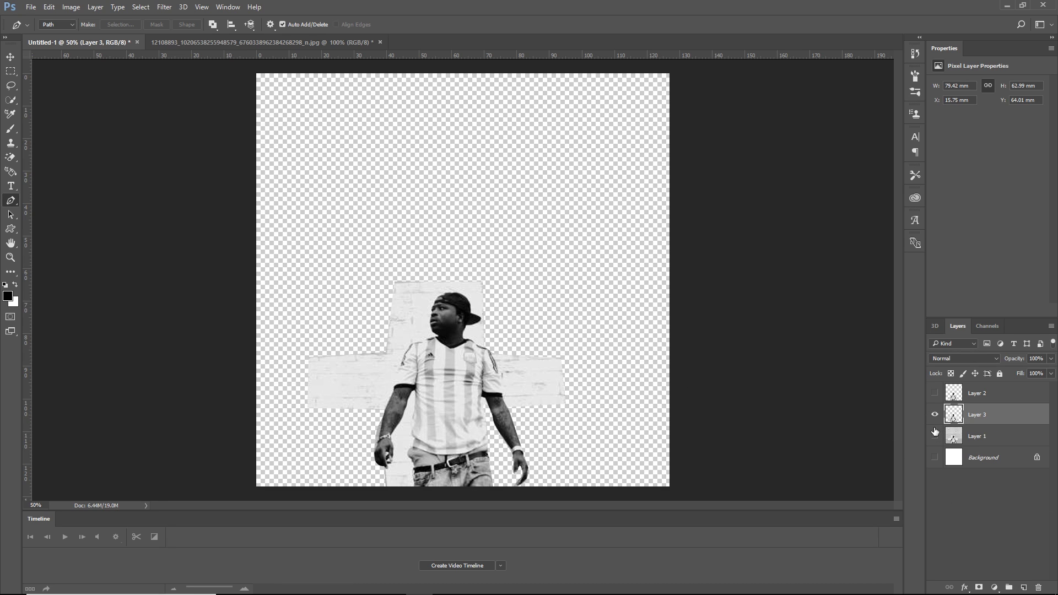
pyautogui.click(935, 435)
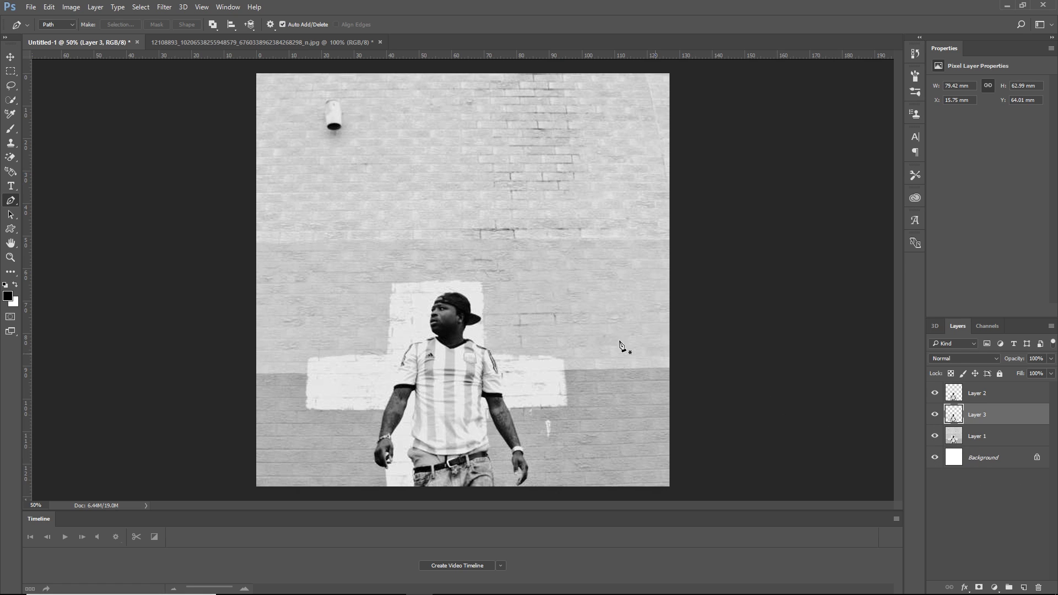
# Add the title 'THE LORDS WORK' in Blackoak Std, scaled to about 71% and centred.
pyautogui.click(11, 185)
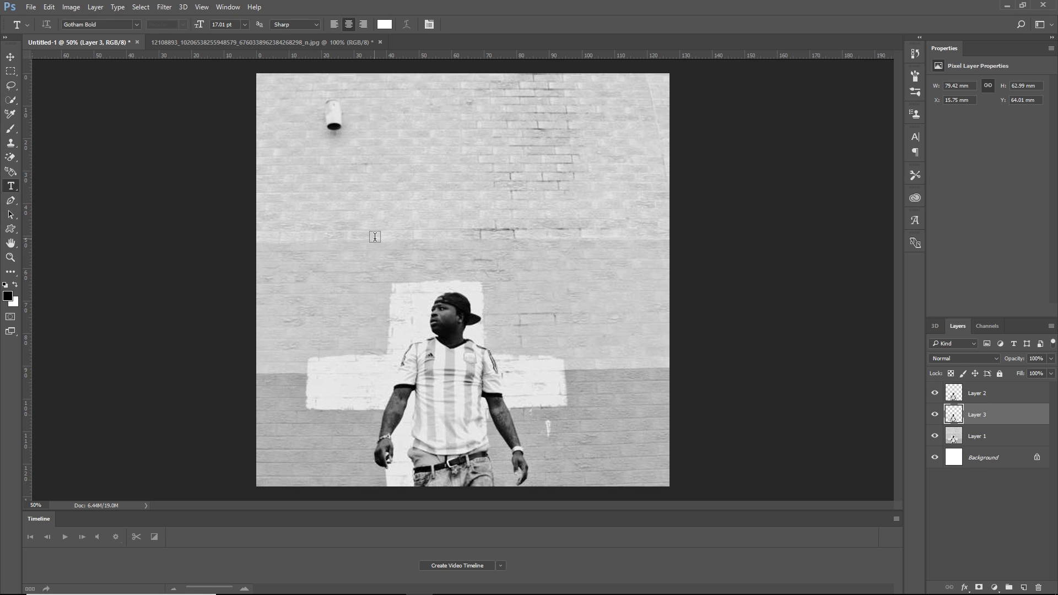
pyautogui.click(391, 224)
pyautogui.write('THE LORDS WORK')
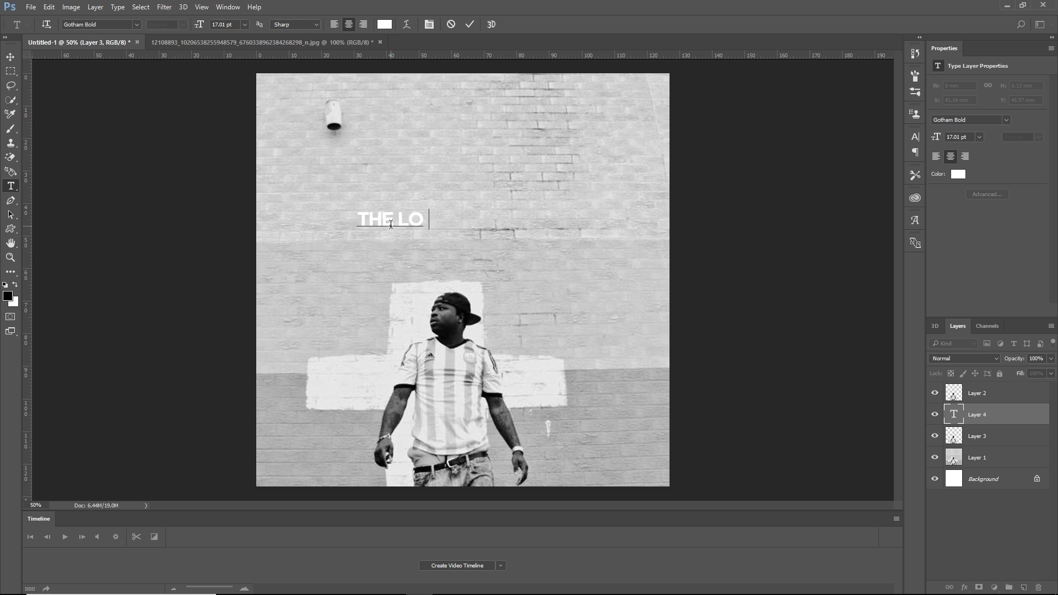
pyautogui.hotkey('ctrl', 'a')
pyautogui.click(915, 136)
pyautogui.click(848, 150)
pyautogui.click(798, 274)
pyautogui.click(10, 57)
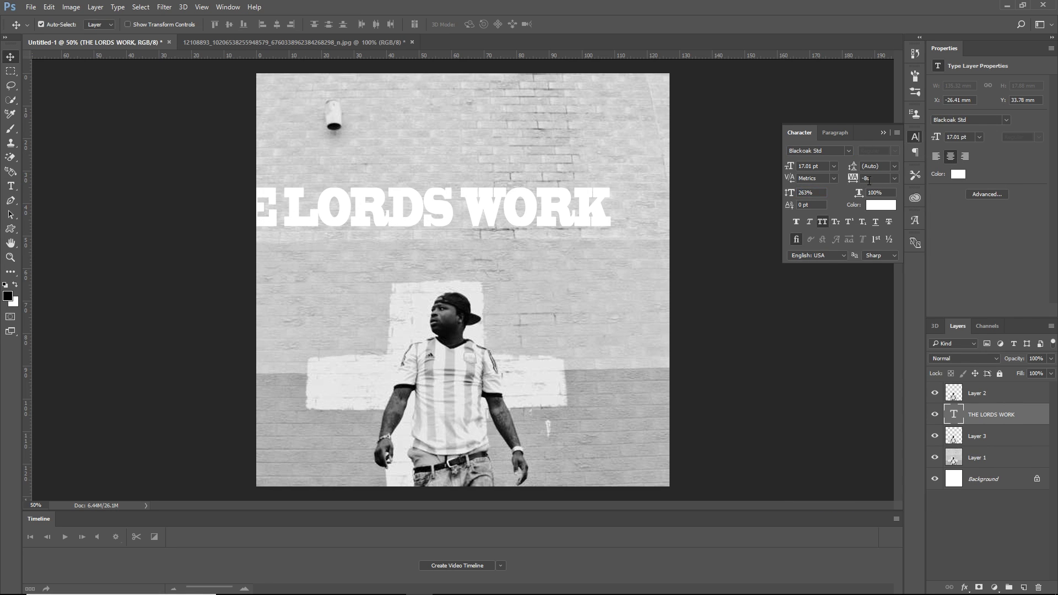
pyautogui.hotkey('ctrl', 't')
pyautogui.moveTo(611, 250); pyautogui.dragTo(482, 235)
pyautogui.moveTo(386, 220); pyautogui.dragTo(496, 236)
pyautogui.press('Return')
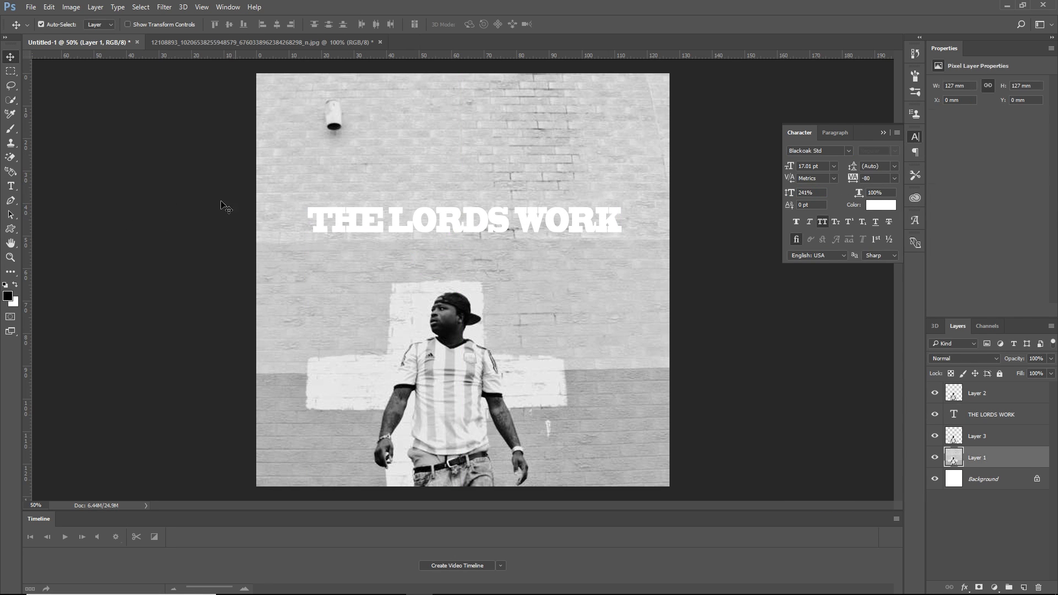
# Add 'JOEY PAPERS' in Trajan Pro 3 Bold, centred above the title.
pyautogui.press('t')
pyautogui.click(386, 177)
pyautogui.write('JOEY PAPERS')
pyautogui.hotkey('ctrl', 'a')
pyautogui.click(848, 150)
pyautogui.click(826, 198)
pyautogui.click(814, 193)
pyautogui.write('100')
pyautogui.moveTo(794, 169); pyautogui.dragTo(791, 169)
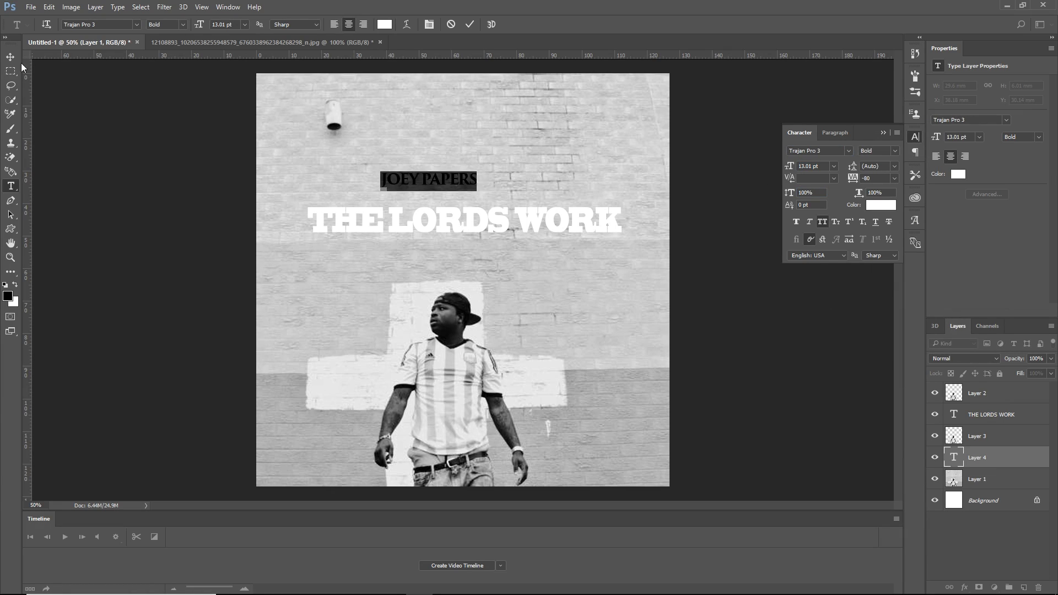
pyautogui.click(10, 57)
pyautogui.moveTo(423, 181); pyautogui.dragTo(456, 195)
# Deselect, select the THE LORDS WORK layer, and start saving the cover under a new name.
pyautogui.hotkey('ctrl', 'a')
pyautogui.click(276, 25)
pyautogui.hotkey('ctrl', 'd')
pyautogui.click(981, 420)
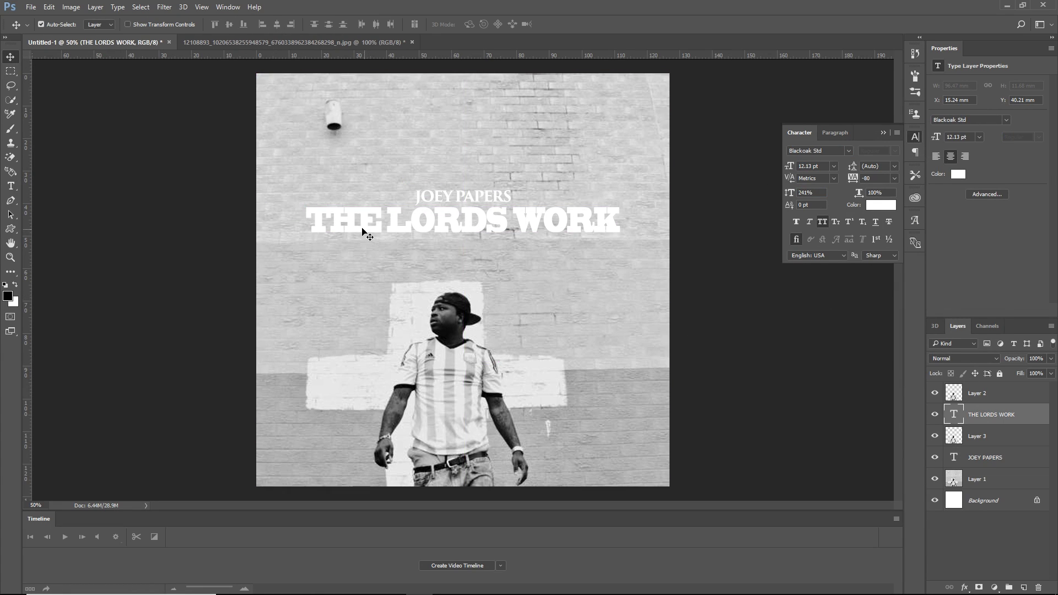
pyautogui.hotkey('ctrl', 's')
pyautogui.write('a')
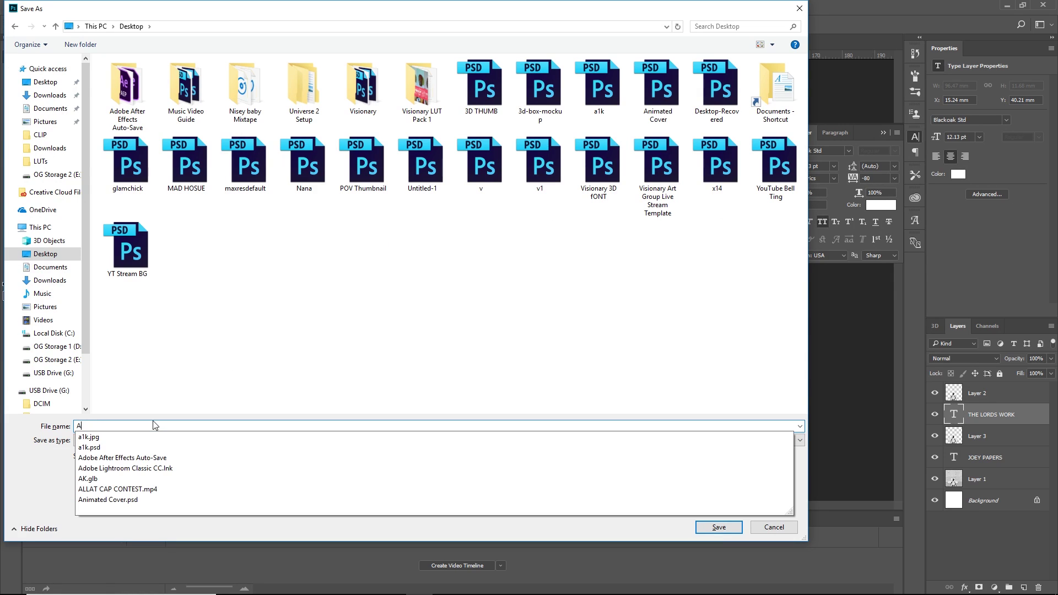
pyautogui.write('NIMATED COVER')
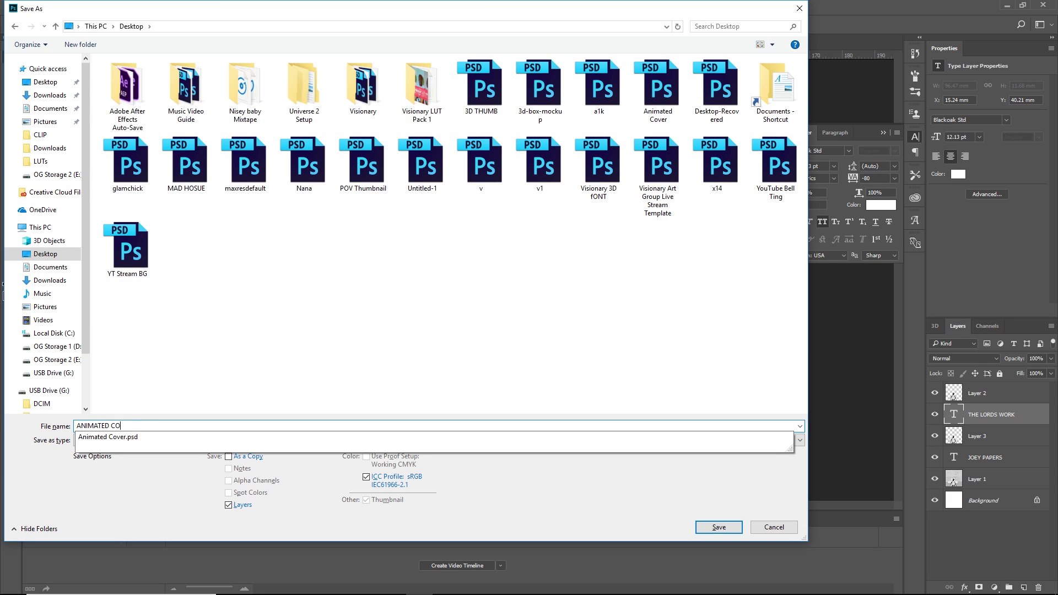
# Save the cover as Animated Cover.psd in Photoshop format, replacing the existing file.
pyautogui.click(158, 441)
pyautogui.click(158, 441)
pyautogui.click(548, 510)
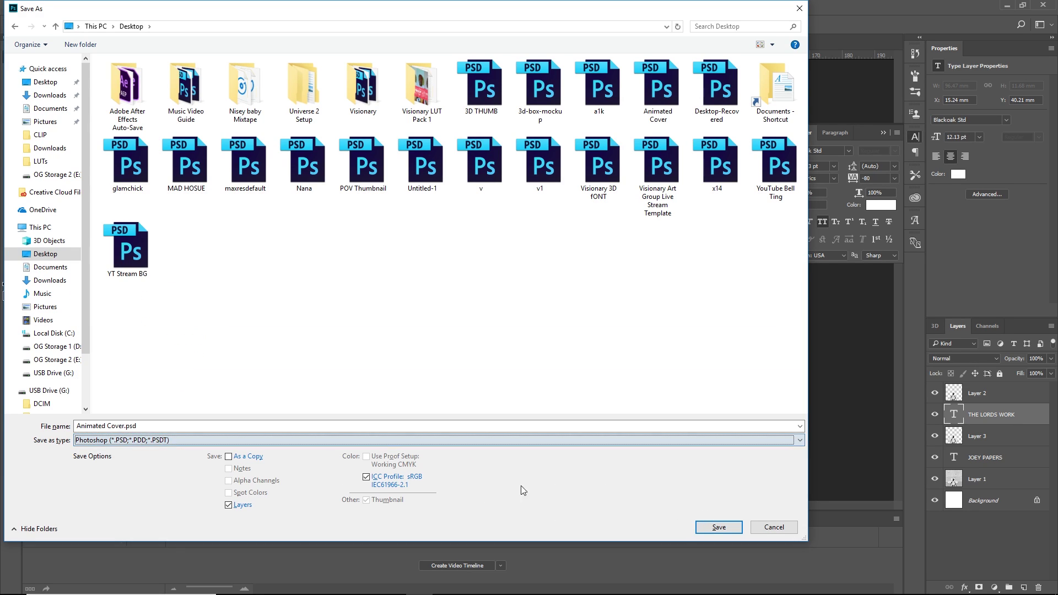
pyautogui.click(719, 527)
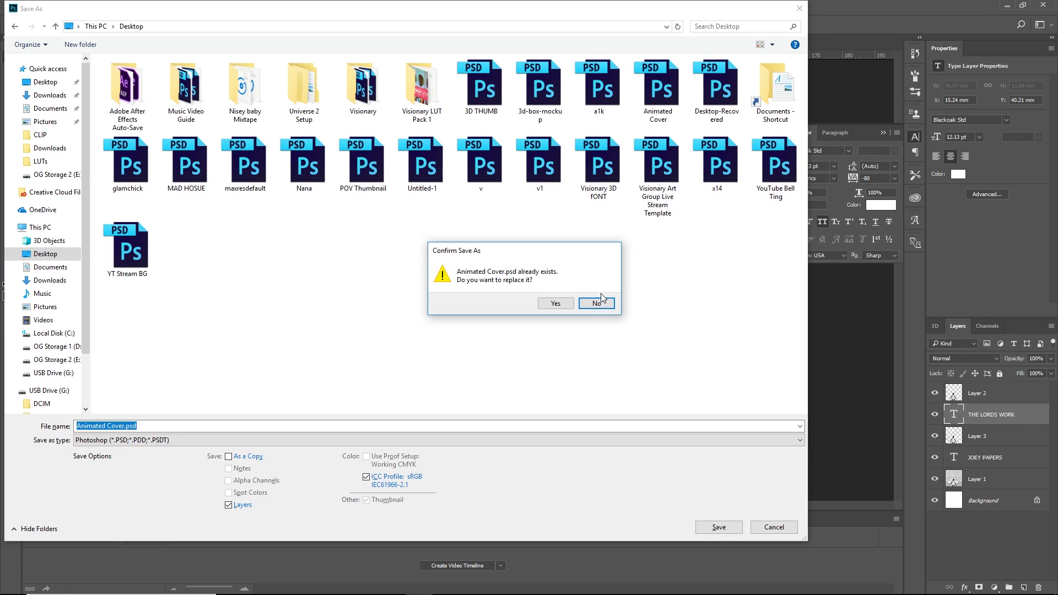
pyautogui.click(556, 303)
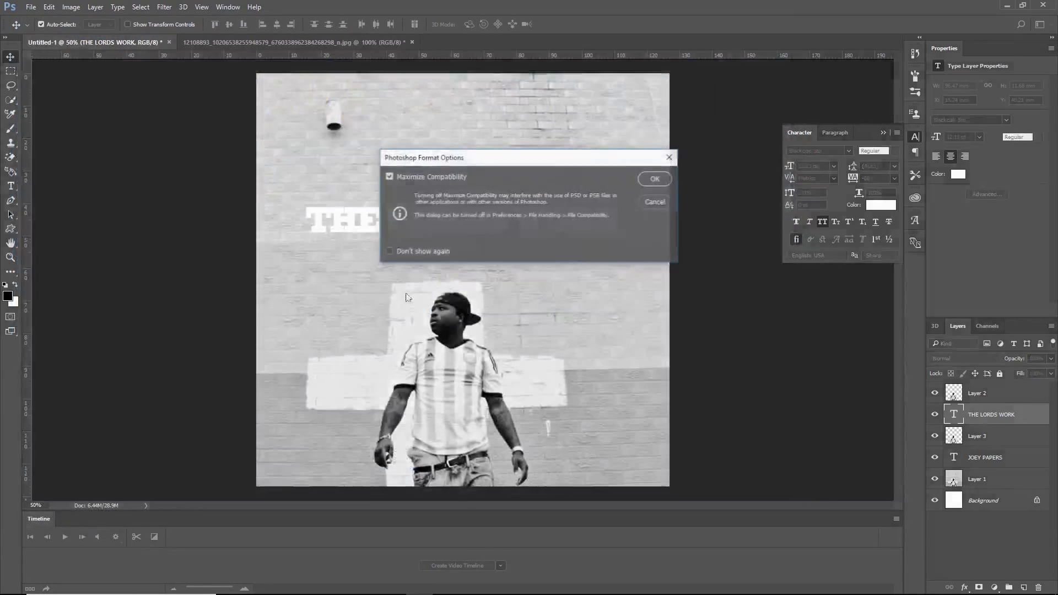
pyautogui.click(654, 179)
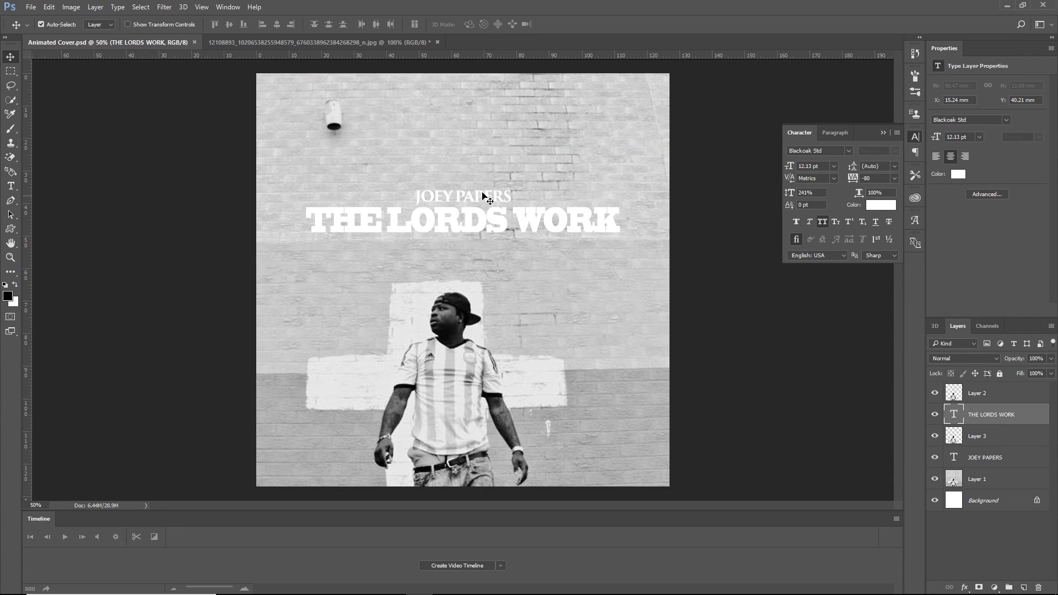
pyautogui.hotkey('alt', 'Tab')
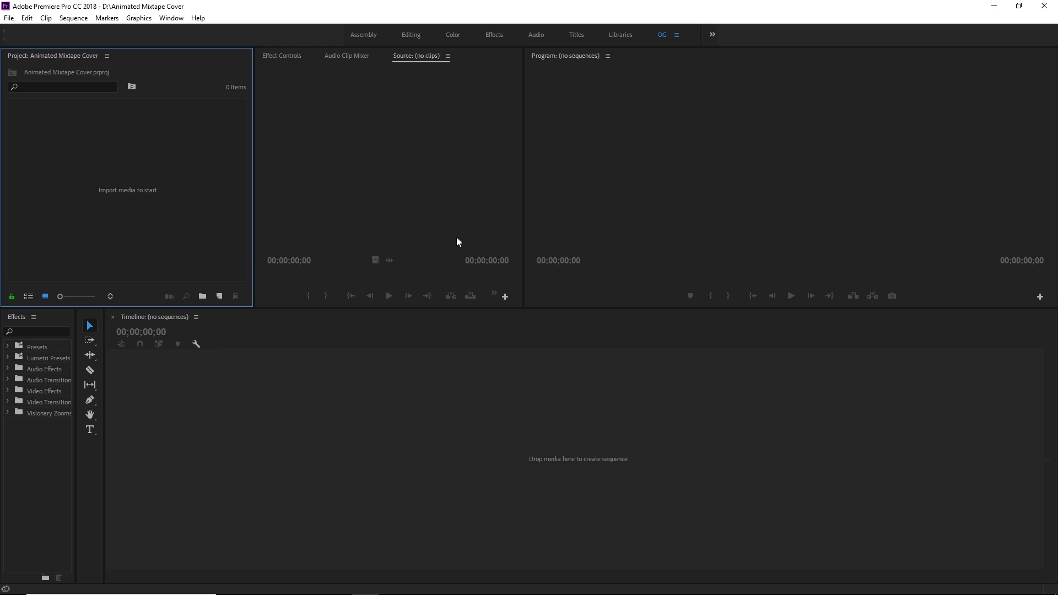
# Import Animated Cover.psd as Individual Layers, creating an Animated Cover bin of six items.
pyautogui.click(6, 19)
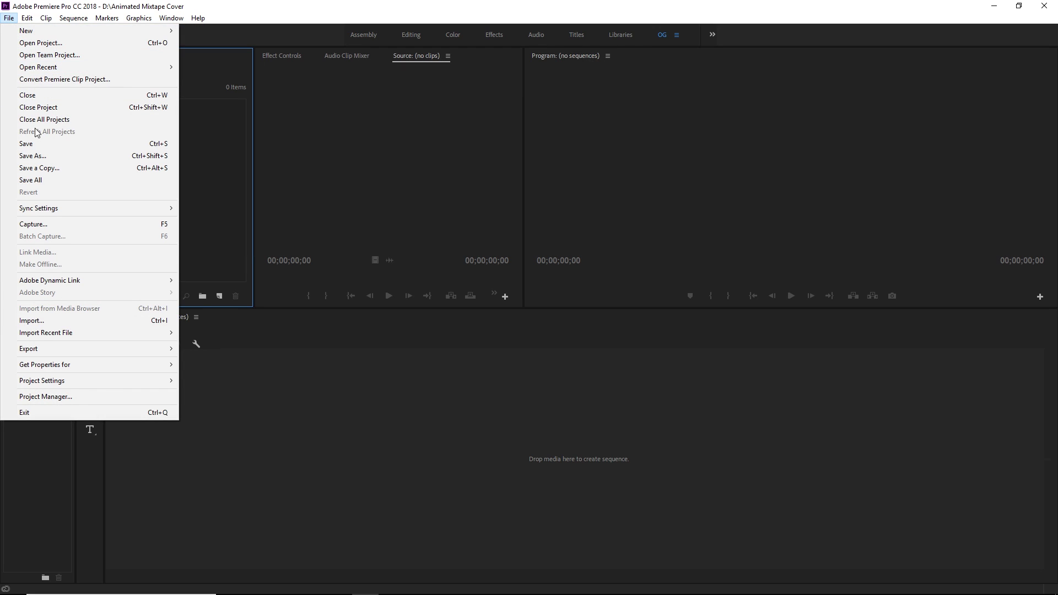
pyautogui.click(66, 320)
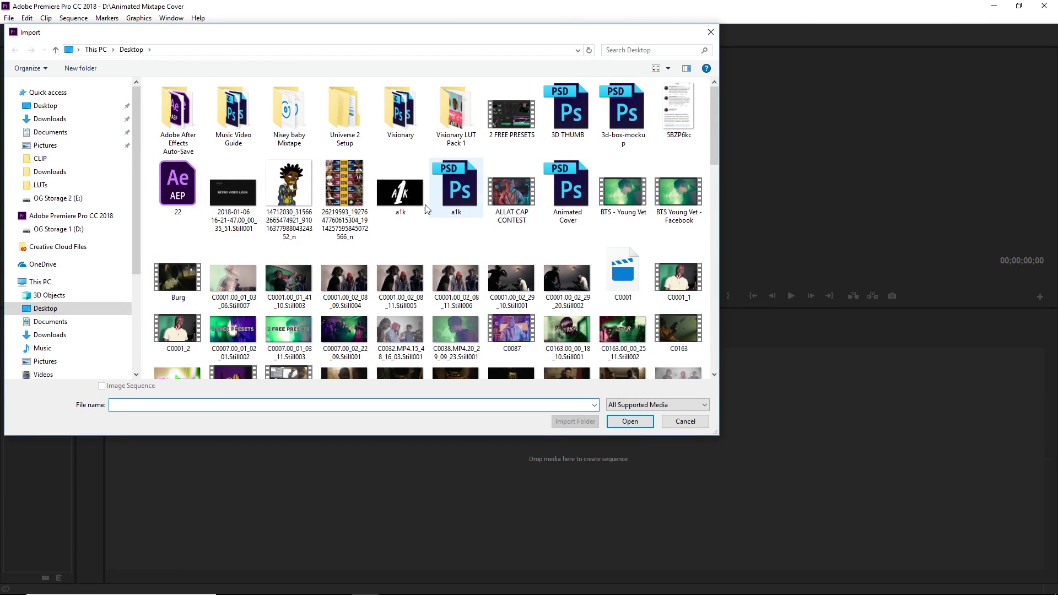
pyautogui.click(574, 199)
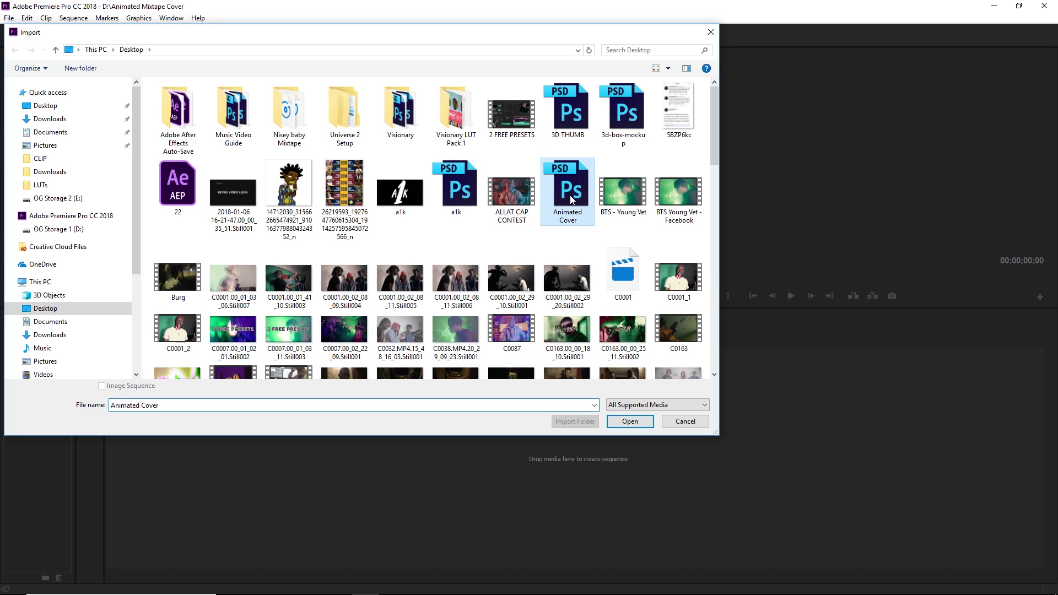
pyautogui.click(630, 421)
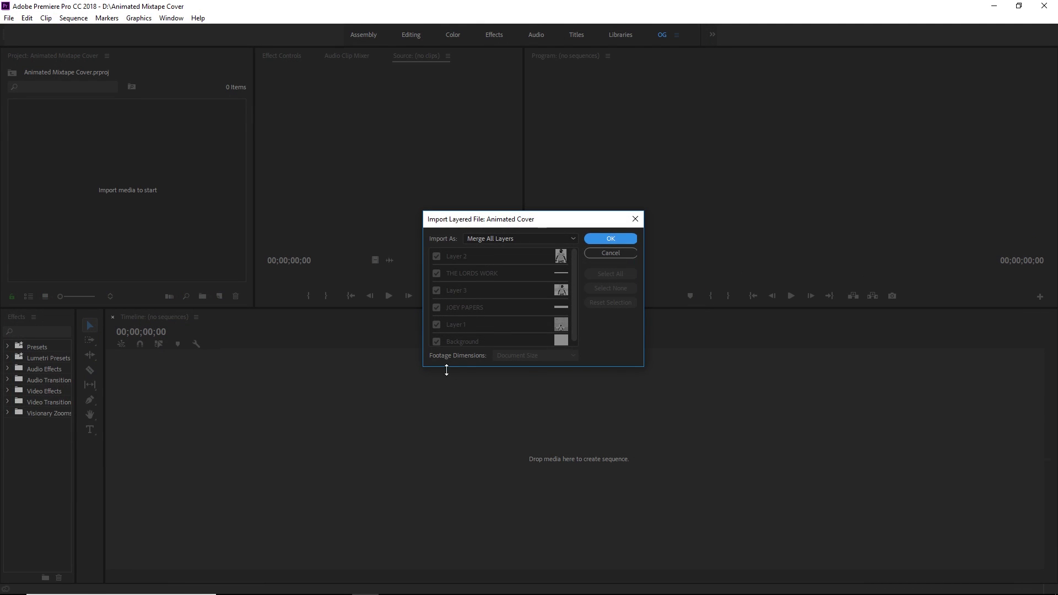
pyautogui.click(513, 238)
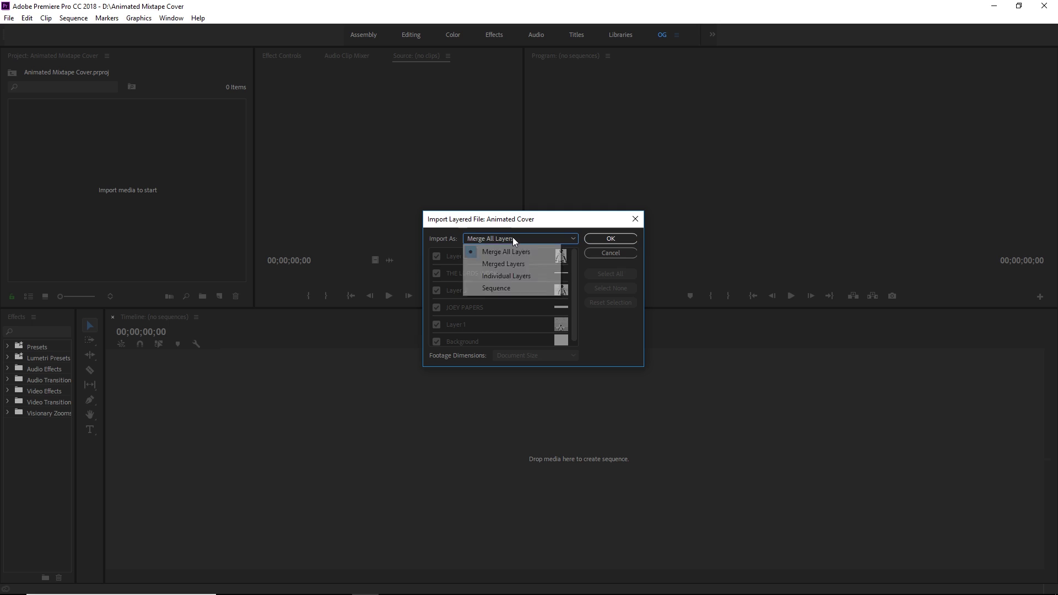
pyautogui.click(512, 276)
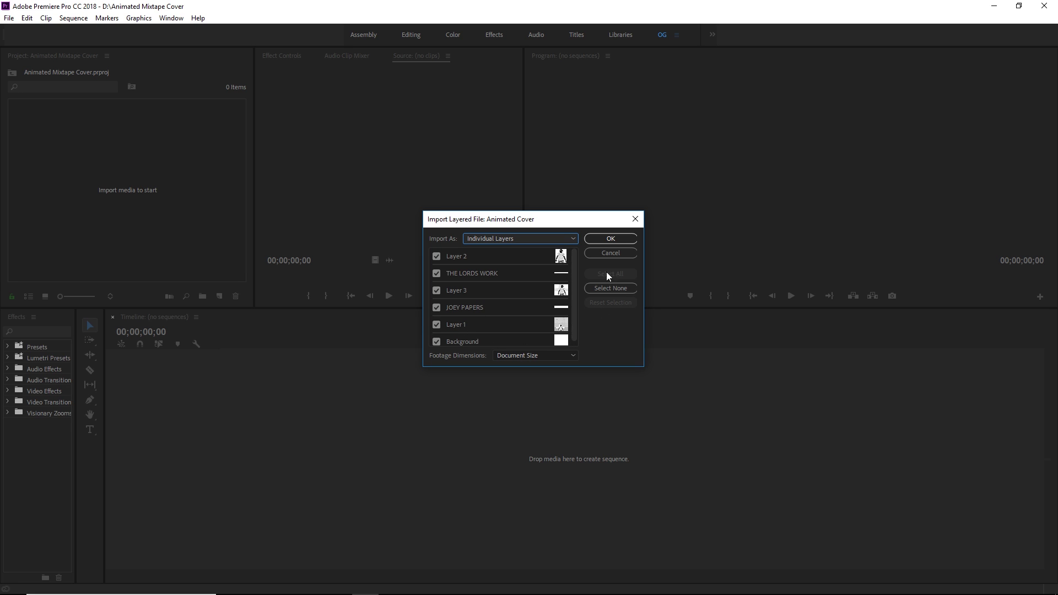
pyautogui.click(604, 237)
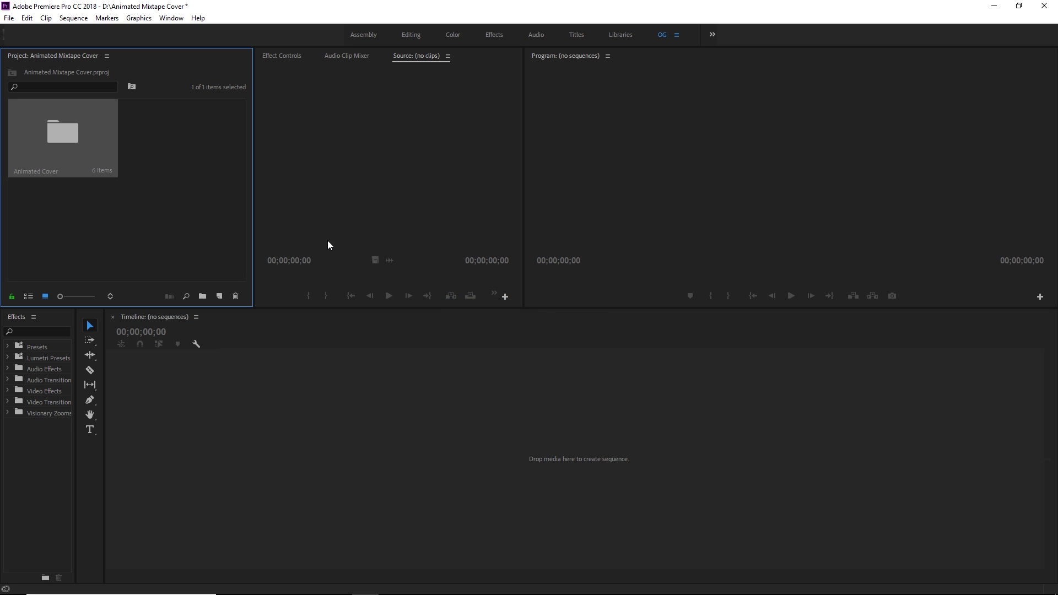
# Open the Animated Cover bin, dock it above the Project panel, and resize panels to show all six layers.
pyautogui.rightClick(64, 139)
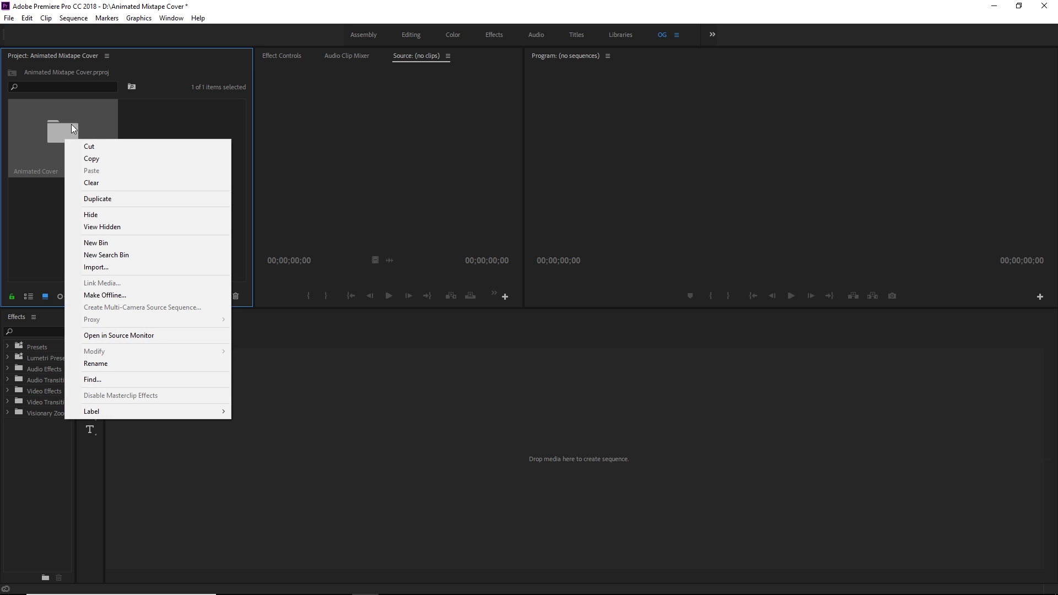
pyautogui.click(126, 120)
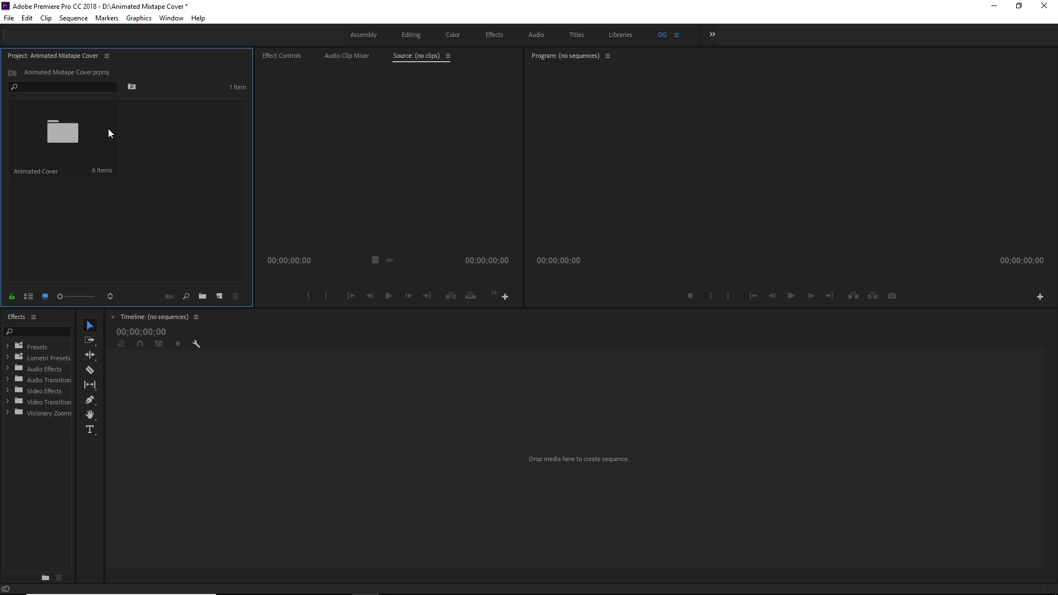
pyautogui.doubleClick(68, 135)
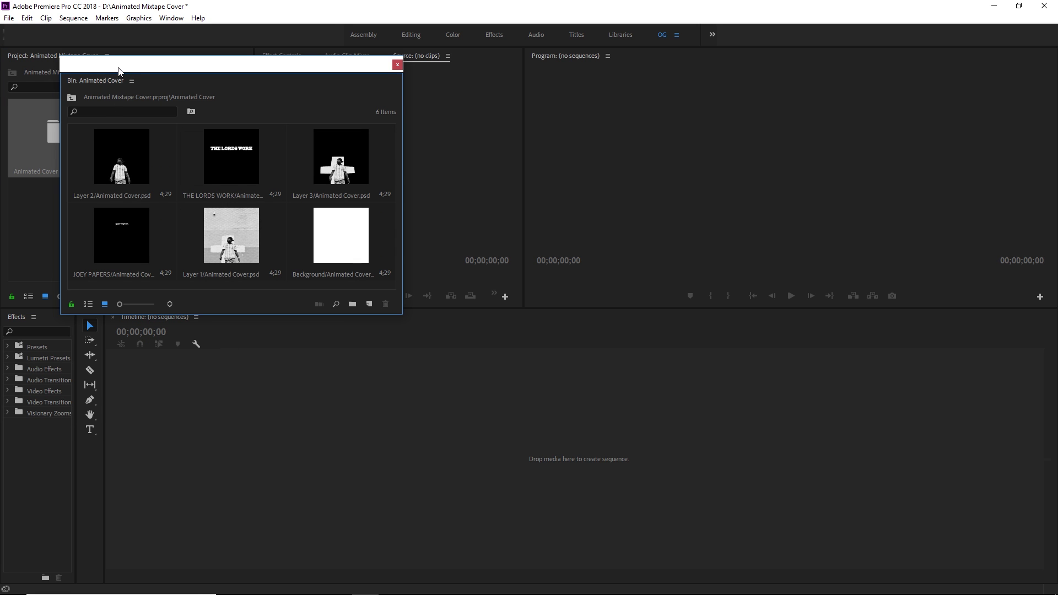
pyautogui.moveTo(118, 70); pyautogui.dragTo(65, 79)
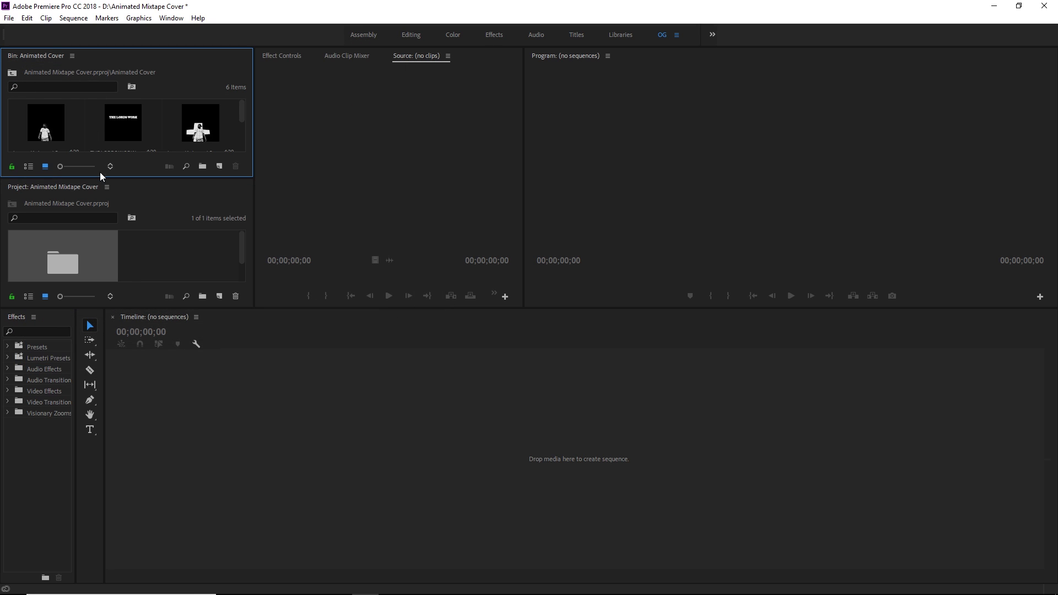
pyautogui.moveTo(132, 179); pyautogui.dragTo(134, 230)
pyautogui.moveTo(140, 284); pyautogui.dragTo(145, 270)
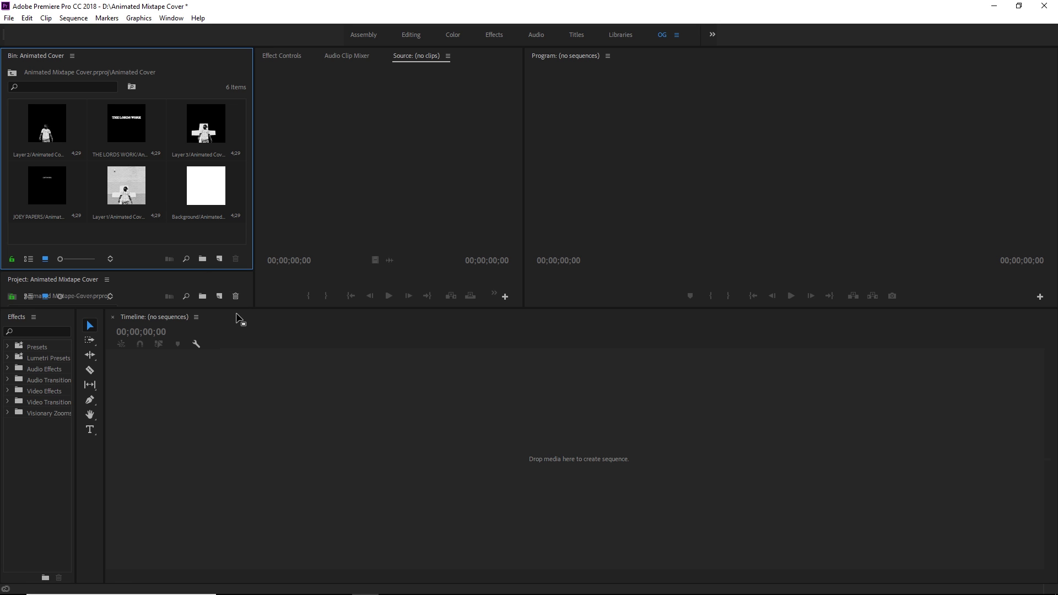
pyautogui.moveTo(239, 307); pyautogui.dragTo(242, 409)
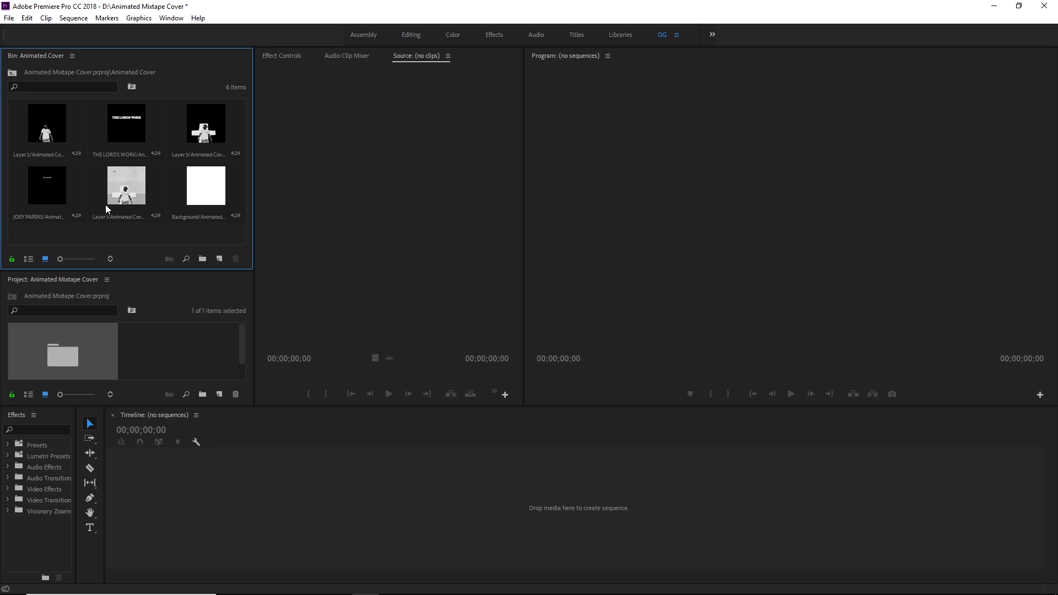
# Create the Animated Cover sequence from Layer 1, then stack Layer 3 and Layer 2 above it.
pyautogui.moveTo(121, 201); pyautogui.dragTo(460, 452)
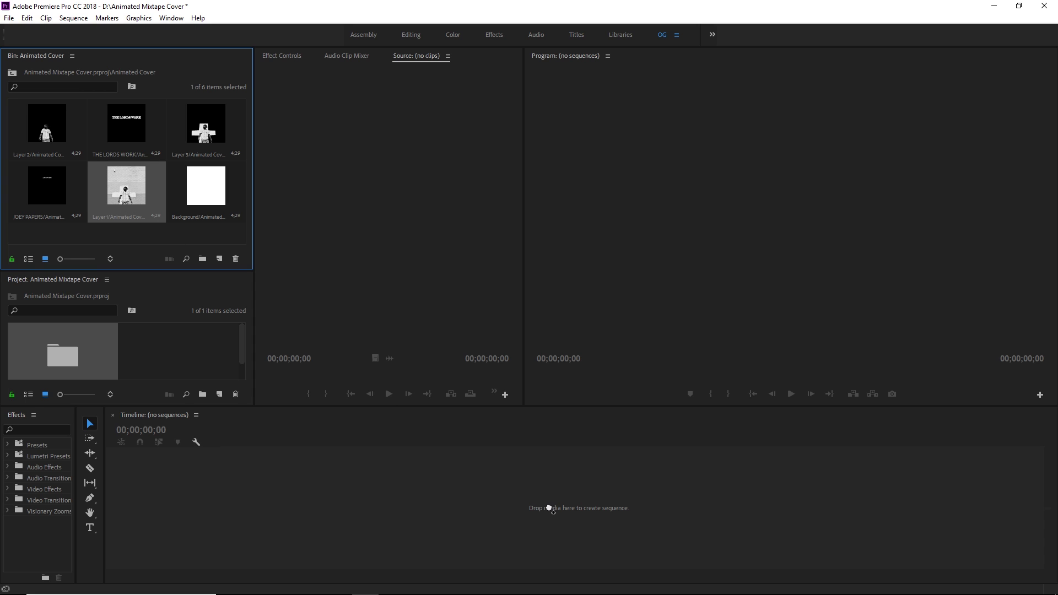
pyautogui.moveTo(549, 509); pyautogui.dragTo(550, 510)
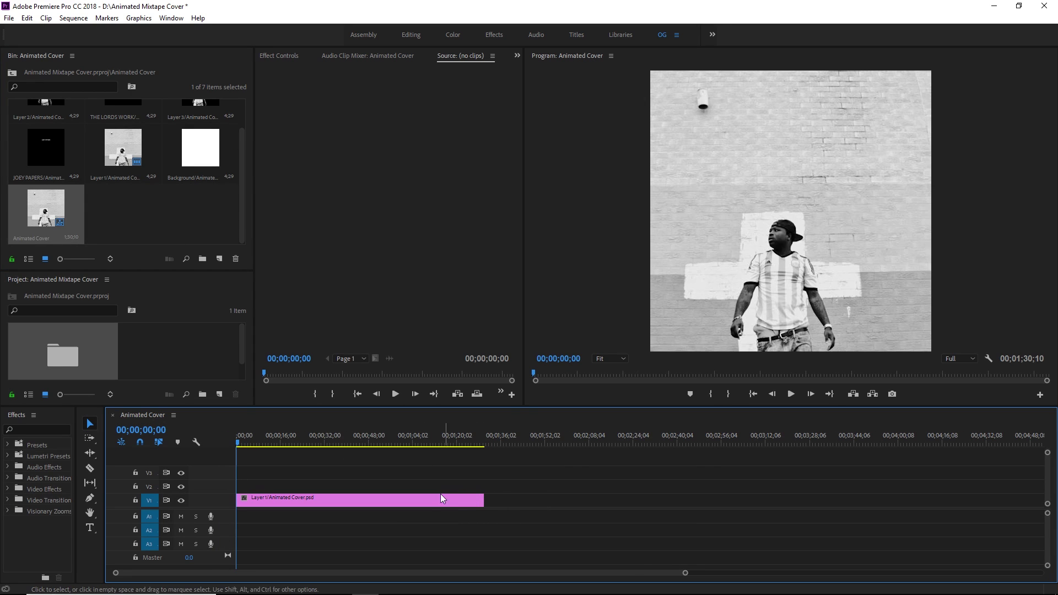
pyautogui.scroll(1, 116, 216)
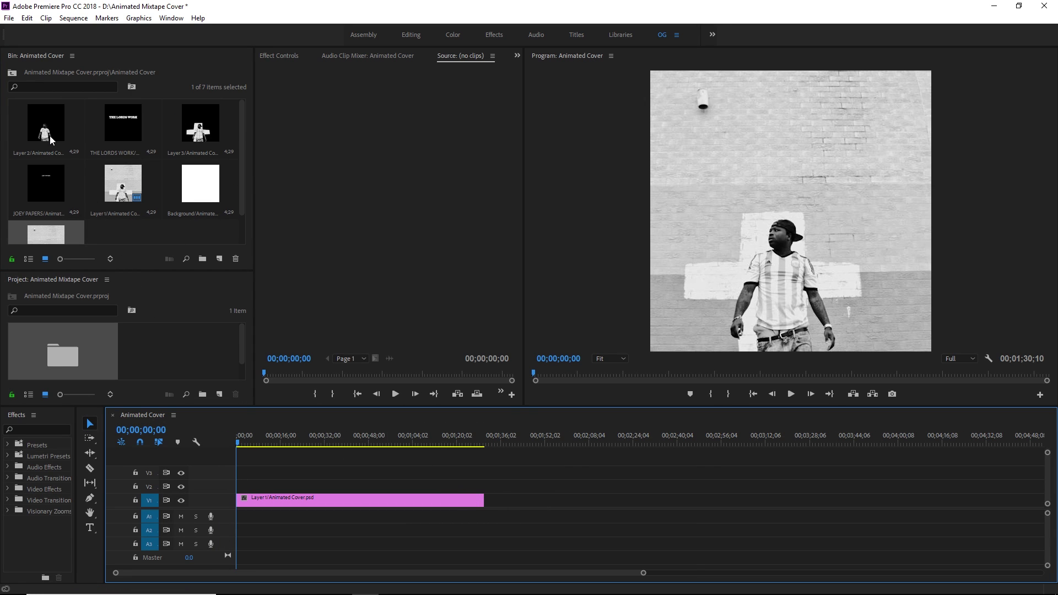
pyautogui.moveTo(203, 135); pyautogui.dragTo(484, 479)
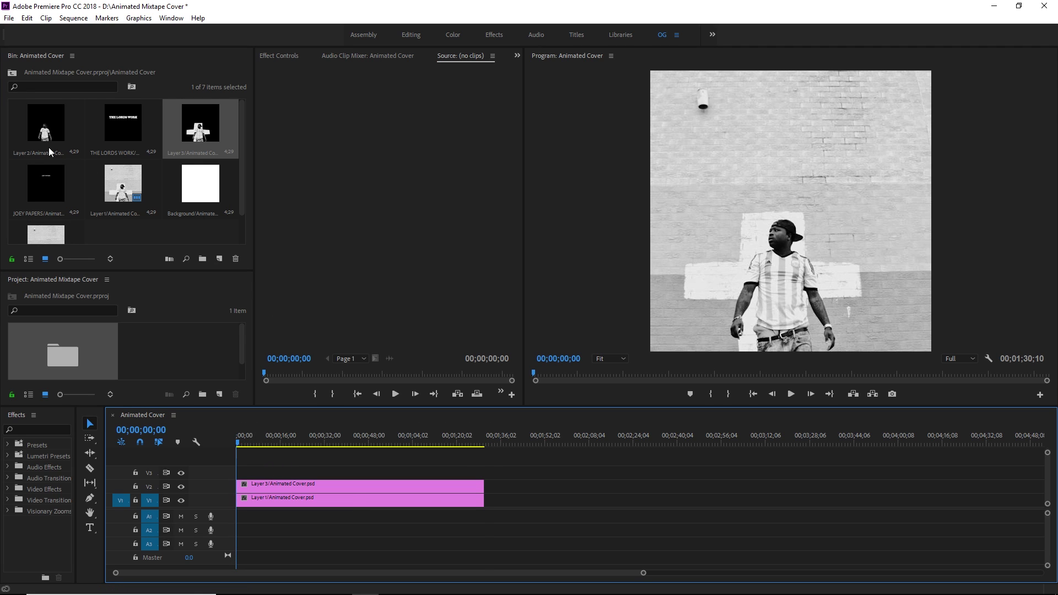
pyautogui.moveTo(50, 145); pyautogui.dragTo(490, 476)
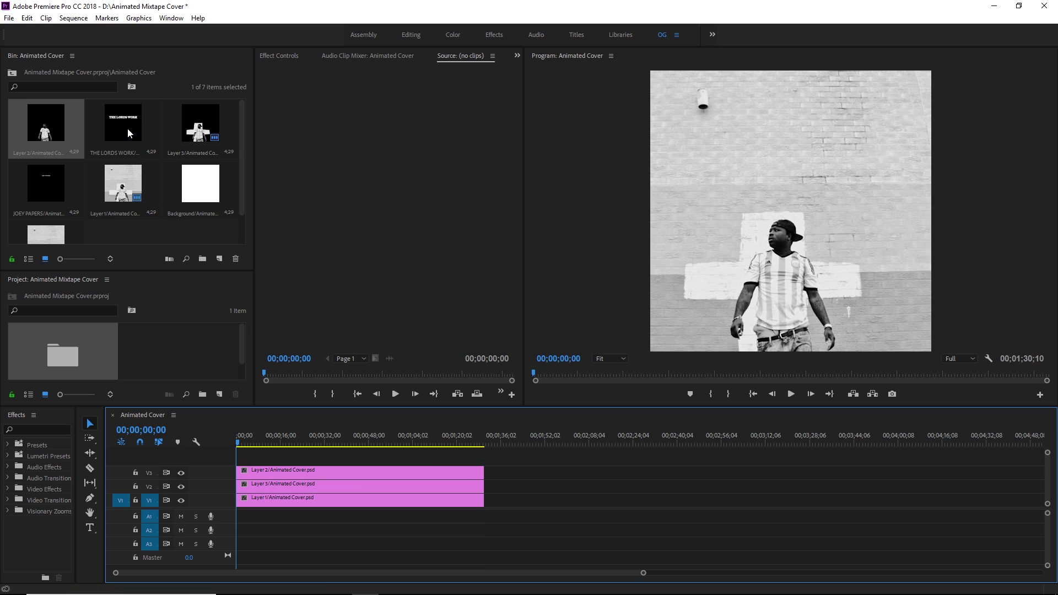
# Add THE LORDS WORK and JOEY PAPERS on top, shift the lightning clip into frame, and preview.
pyautogui.moveTo(128, 128); pyautogui.dragTo(248, 457)
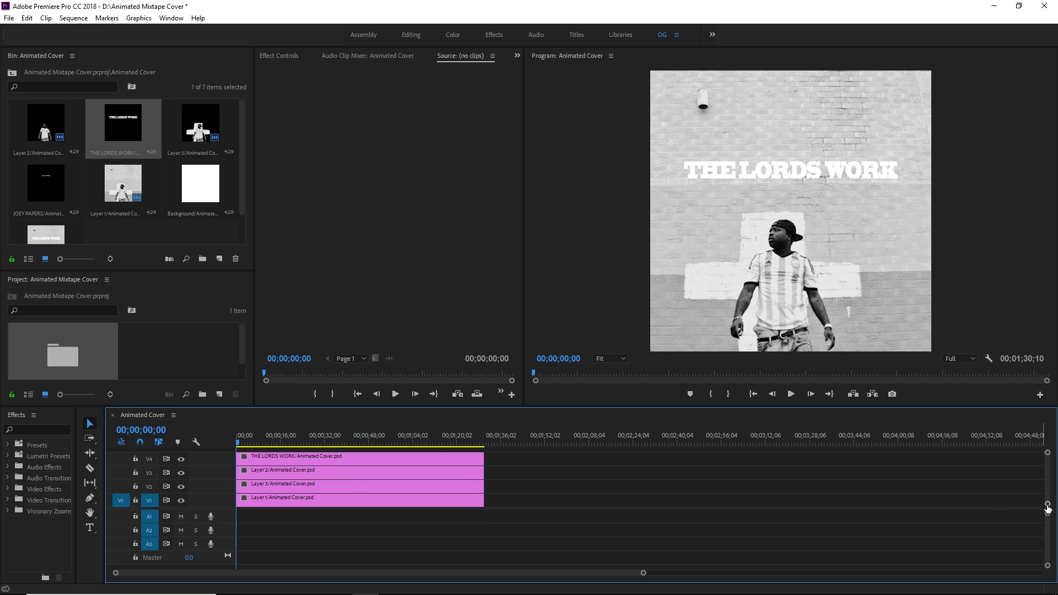
pyautogui.moveTo(47, 183); pyautogui.dragTo(259, 470)
pyautogui.click(276, 436)
pyautogui.press('\\')
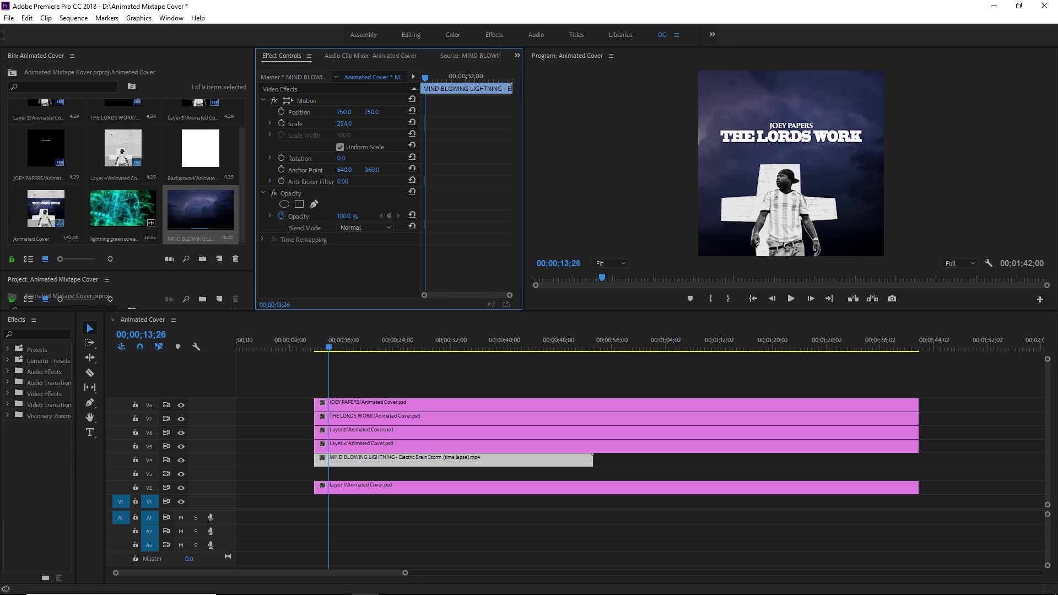
pyautogui.moveTo(344, 111); pyautogui.dragTo(366, 113)
pyautogui.press('space')
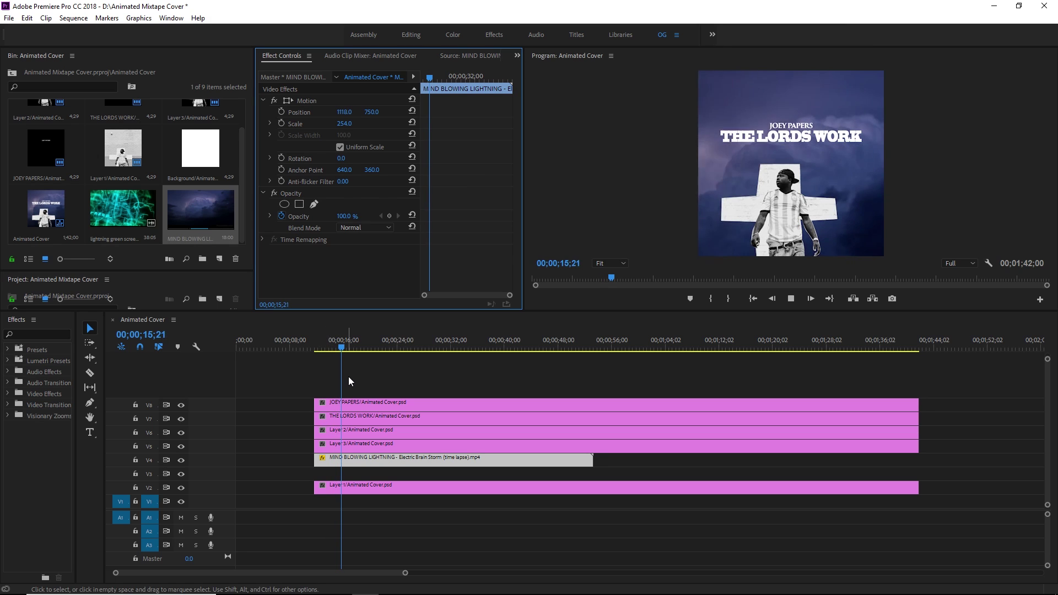
# Select the Layer 3 clip and enlarge the program preview, leaving Layer 3 at 100% scale.
pyautogui.press('space')
pyautogui.click(374, 445)
pyautogui.press('space')
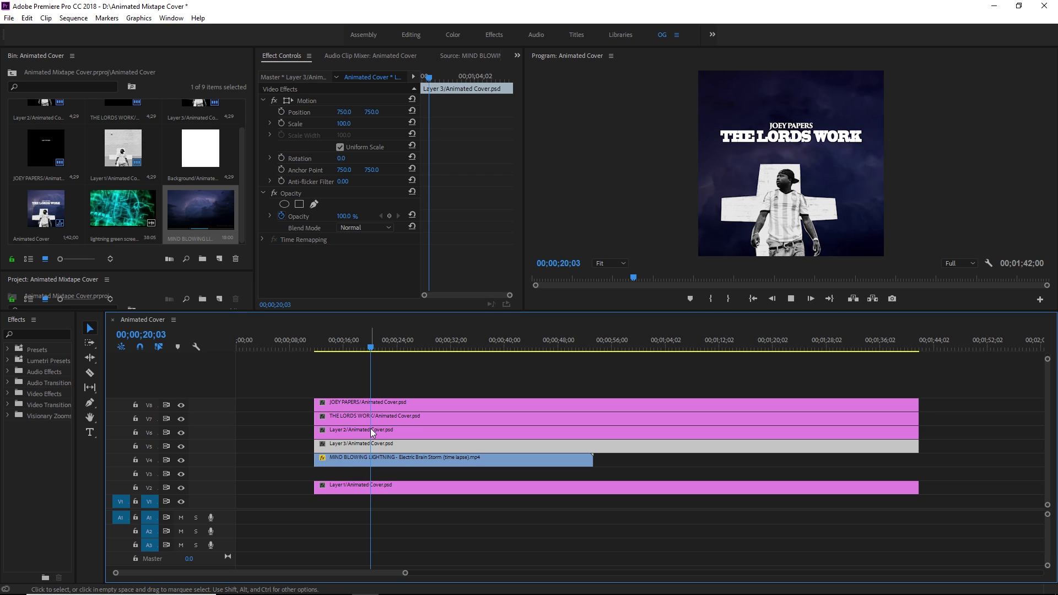
pyautogui.press('space')
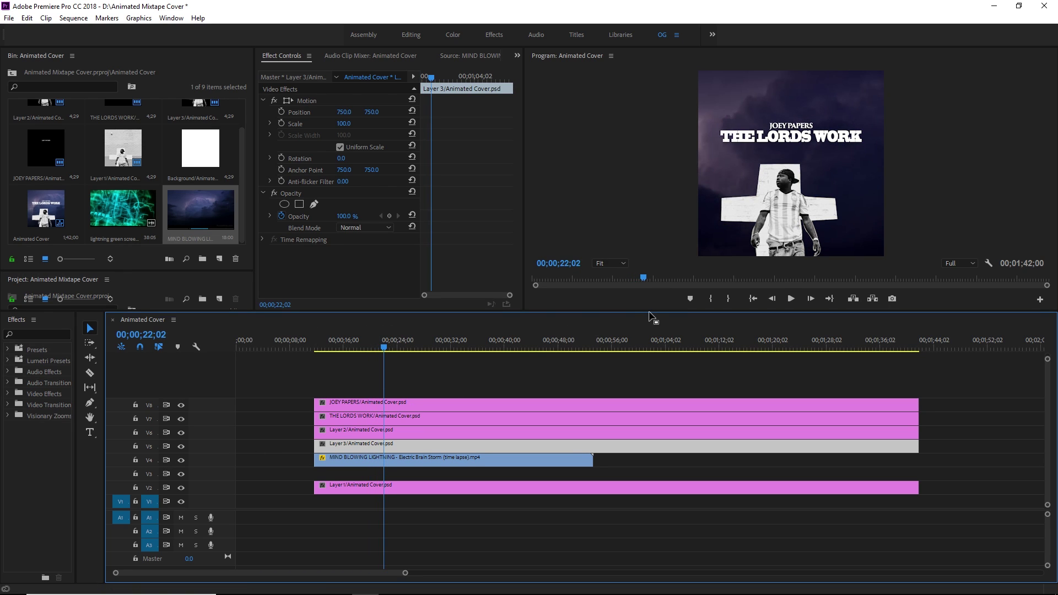
pyautogui.moveTo(649, 310); pyautogui.dragTo(646, 354)
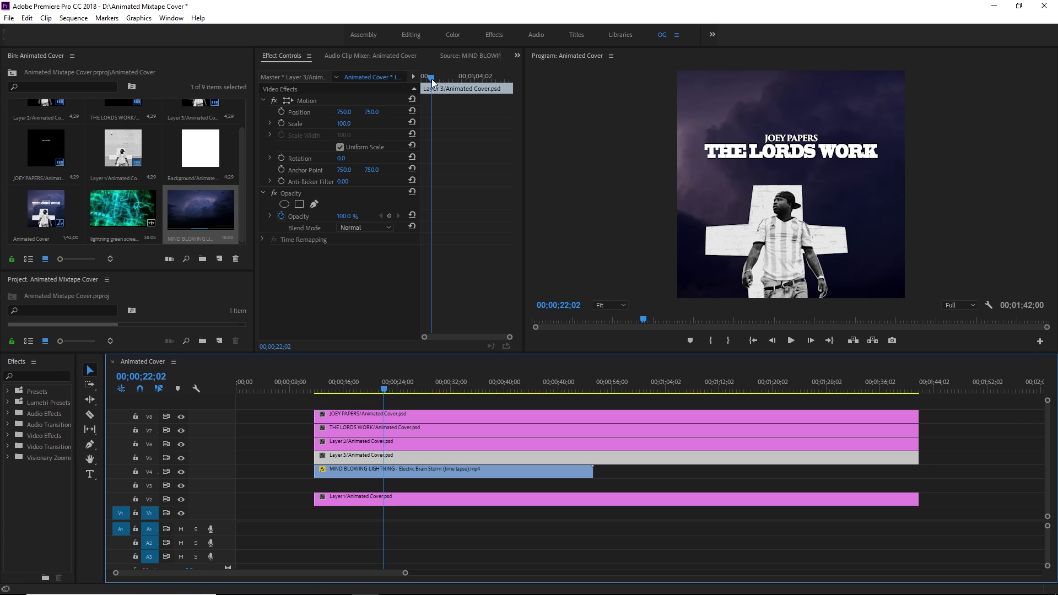
pyautogui.moveTo(432, 81); pyautogui.dragTo(412, 73)
pyautogui.moveTo(337, 126); pyautogui.dragTo(349, 131)
pyautogui.hotkey('ctrl', 'z')
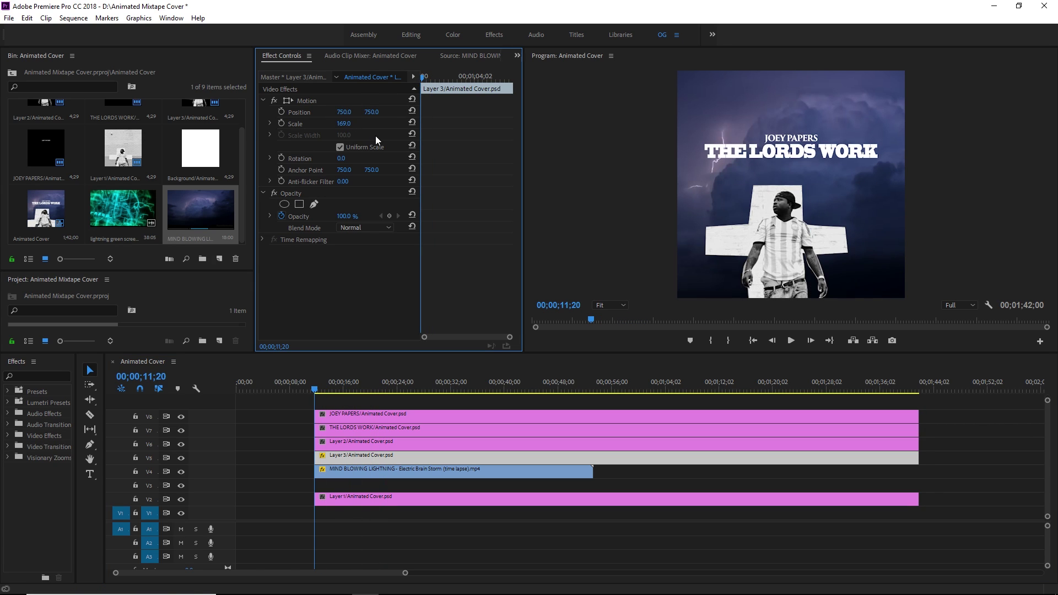
# Keyframe Layer 3's Scale and Position so it grows to 165 later in the clip.
pyautogui.click(280, 124)
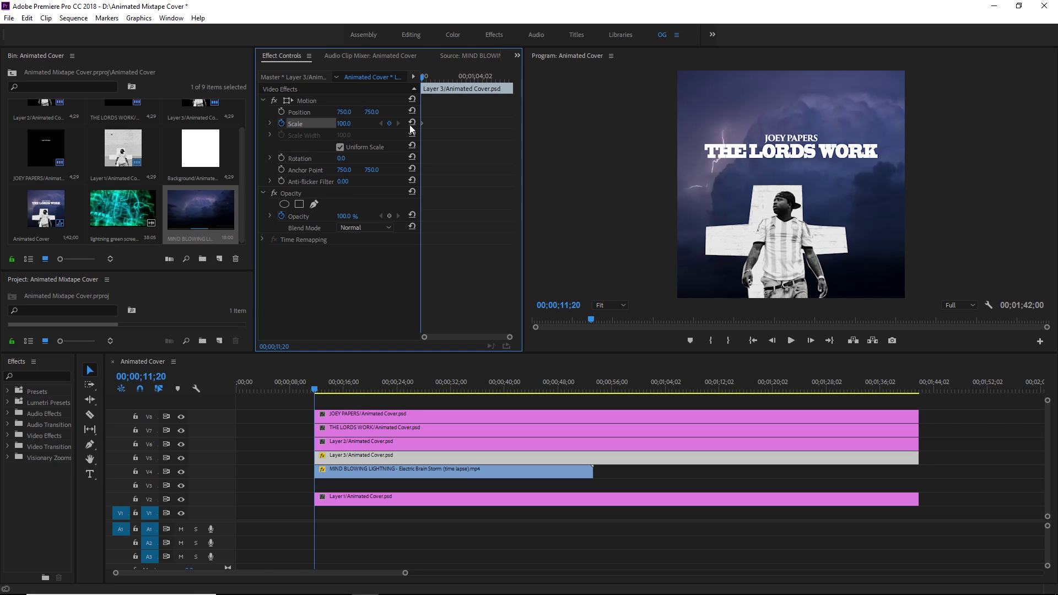
pyautogui.moveTo(427, 81)
pyautogui.mouseDown()
pyautogui.moveTo(463, 79)
pyautogui.moveTo(434, 81)
pyautogui.mouseUp()
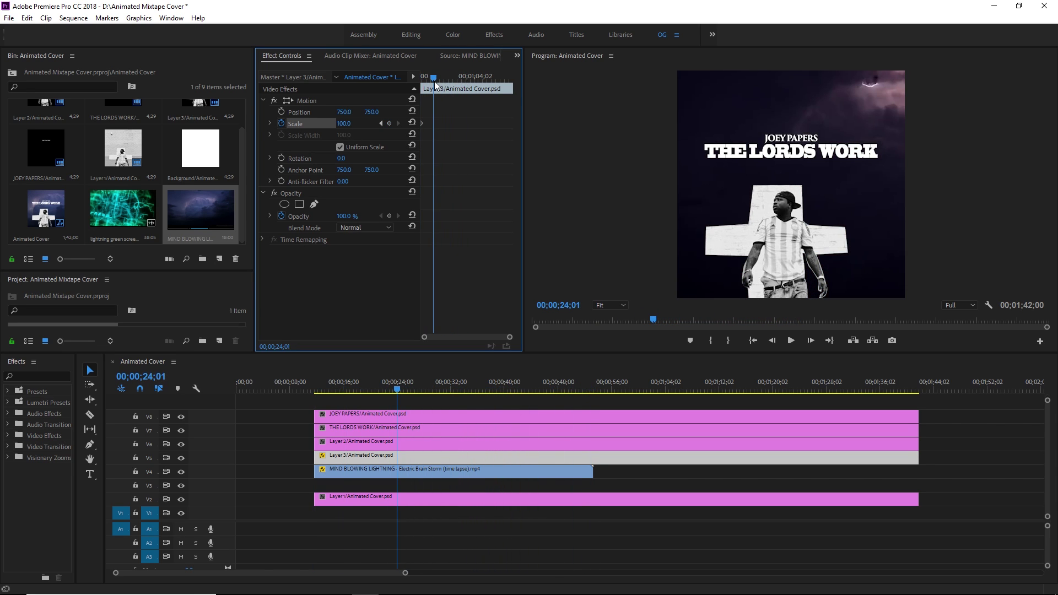
pyautogui.moveTo(347, 124)
pyautogui.mouseDown()
pyautogui.moveTo(383, 124)
pyautogui.moveTo(353, 111)
pyautogui.moveTo(364, 112)
pyautogui.mouseUp()
pyautogui.click(421, 77)
pyautogui.hotkey('ctrl', 'z')
pyautogui.hotkey('ctrl', 'z')
pyautogui.hotkey('ctrl', 'z')
pyautogui.click(425, 77)
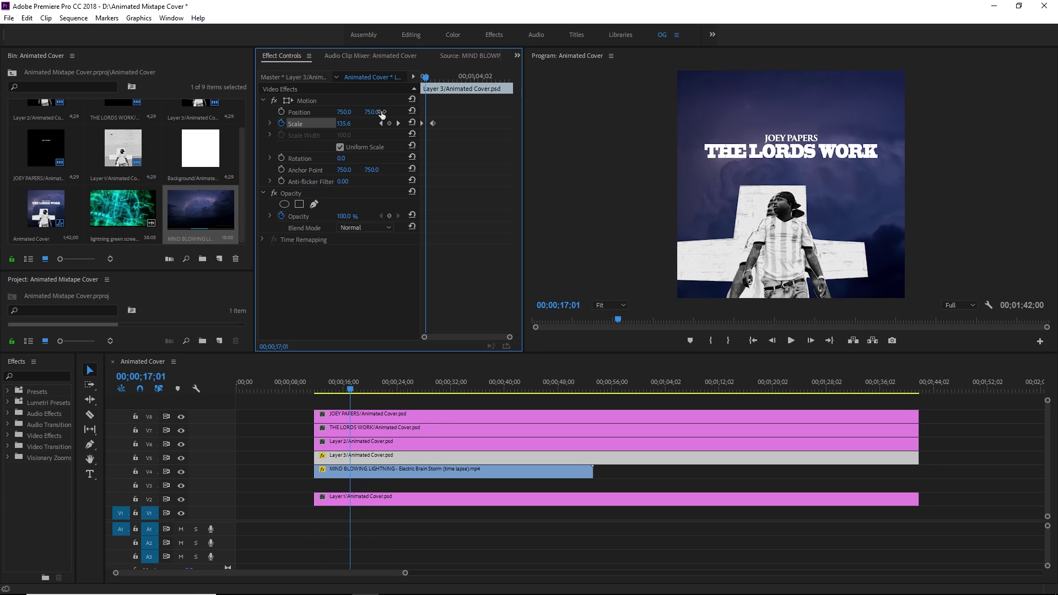
pyautogui.hotkey('ctrl', 'shift', 'z')
pyautogui.moveTo(425, 77); pyautogui.dragTo(439, 79)
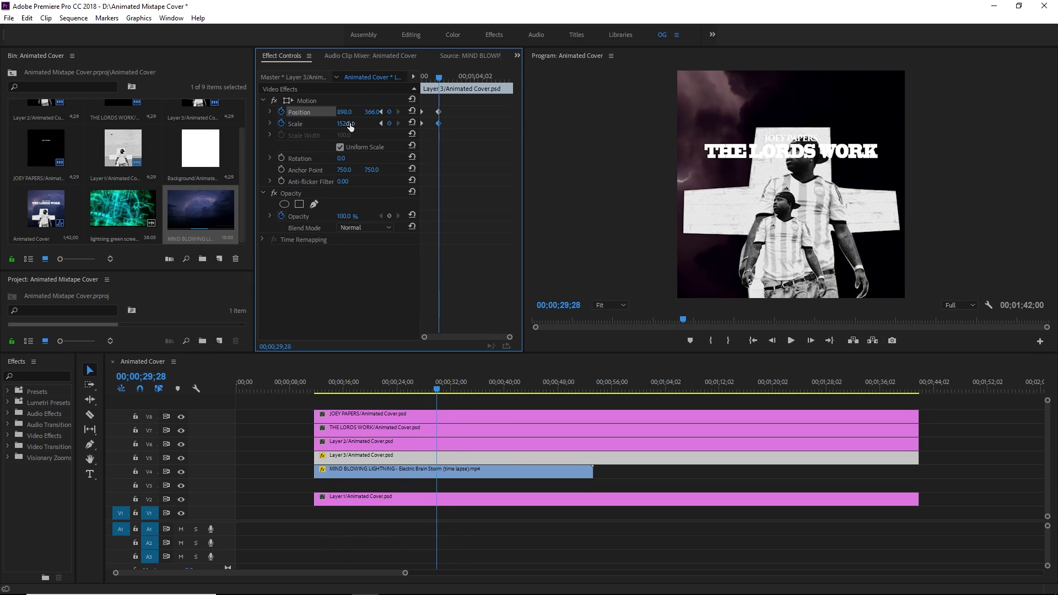
# Copy Layer 3's Motion keyframes and paste them onto Layer 2.
pyautogui.rightClick(312, 101)
pyautogui.click(349, 166)
pyautogui.click(380, 444)
pyautogui.rightClick(323, 101)
pyautogui.click(349, 179)
# Shift Layer 2's figure right and enlarge it to 269, then review the title and artist-name animations.
pyautogui.moveTo(437, 390); pyautogui.dragTo(423, 393)
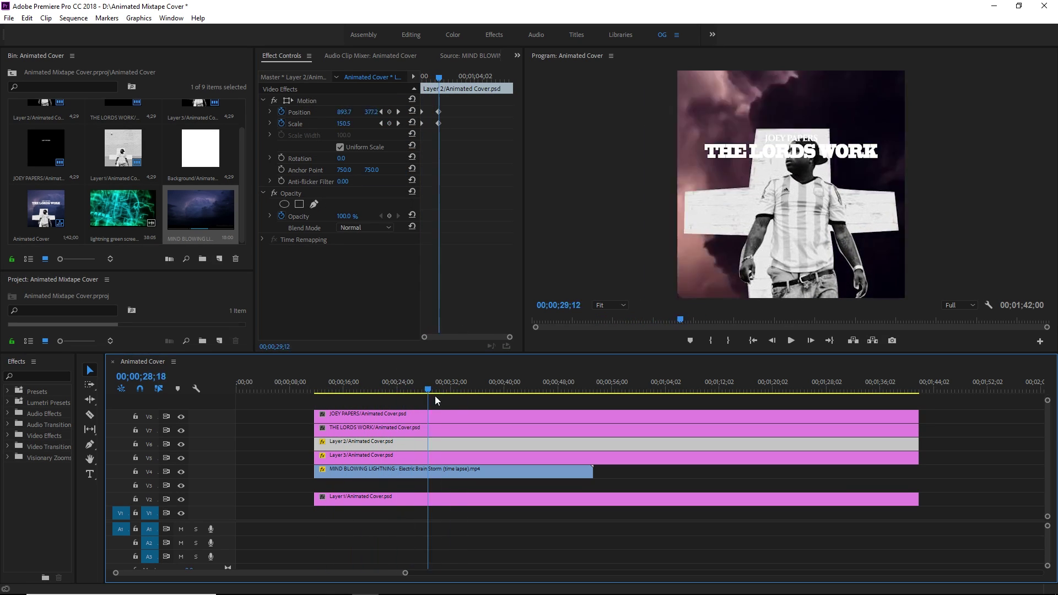
pyautogui.moveTo(438, 78)
pyautogui.mouseDown()
pyautogui.moveTo(422, 78)
pyautogui.moveTo(438, 77)
pyautogui.mouseUp()
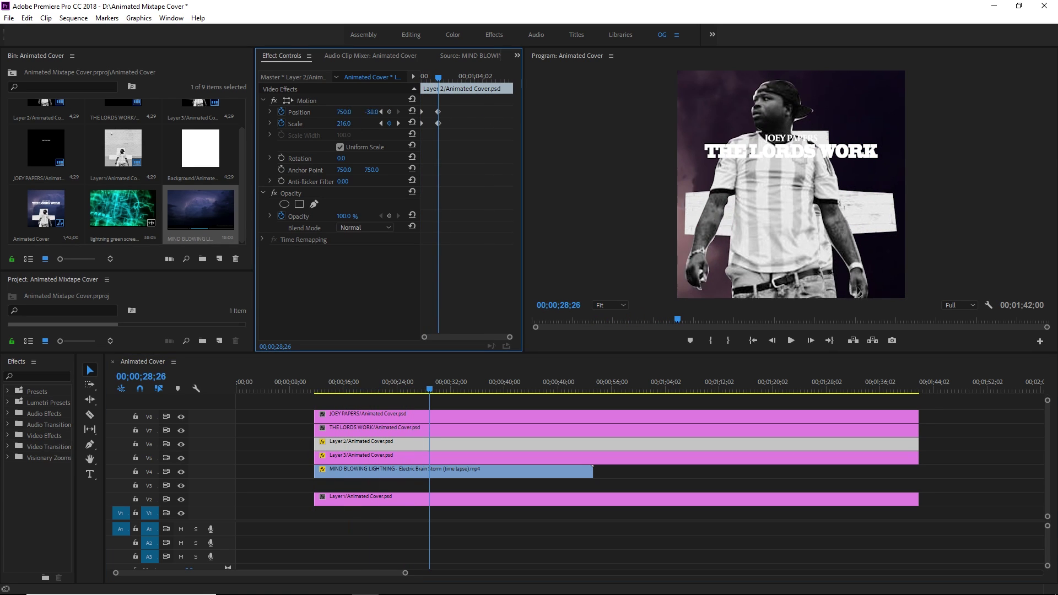
pyautogui.moveTo(348, 112); pyautogui.dragTo(546, 113)
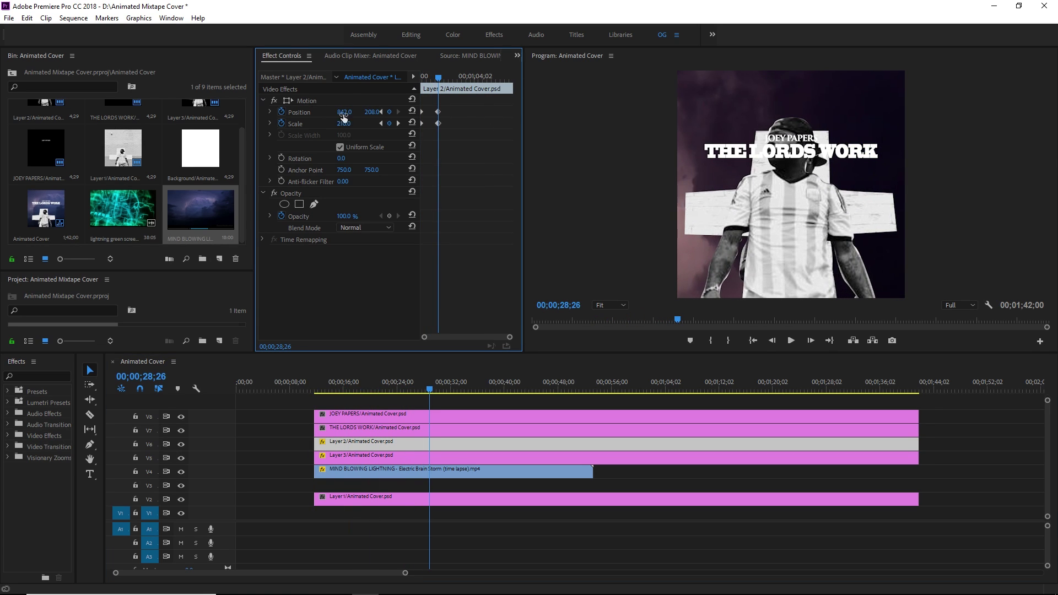
pyautogui.moveTo(371, 112)
pyautogui.mouseDown()
pyautogui.moveTo(328, 113)
pyautogui.moveTo(384, 112)
pyautogui.moveTo(360, 124)
pyautogui.mouseUp()
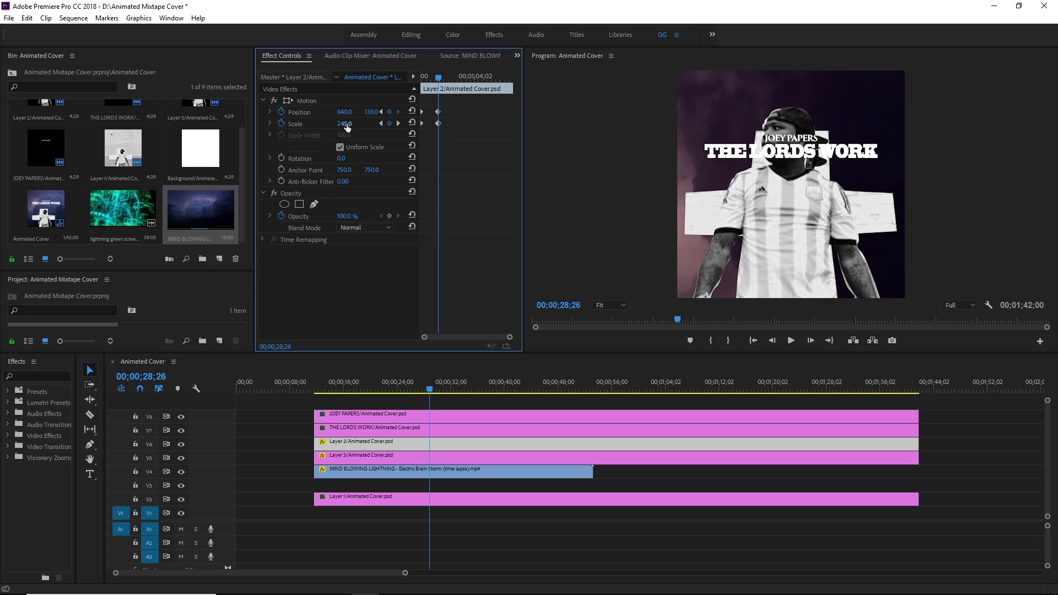
pyautogui.click(437, 77)
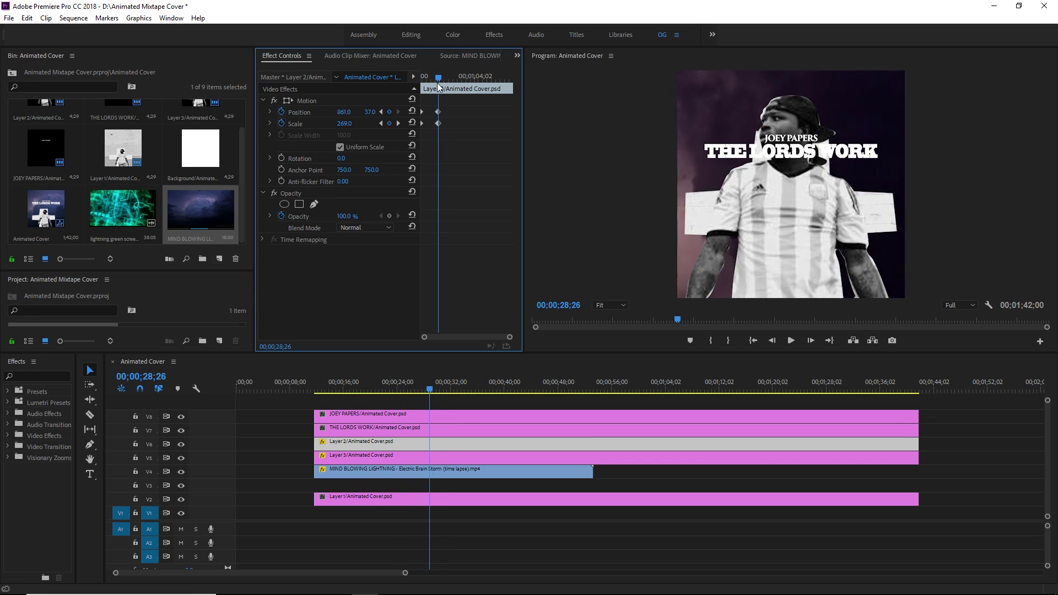
pyautogui.moveTo(510, 336)
pyautogui.mouseDown()
pyautogui.moveTo(487, 337)
pyautogui.moveTo(509, 337)
pyautogui.mouseUp()
pyautogui.moveTo(435, 78); pyautogui.dragTo(371, 117)
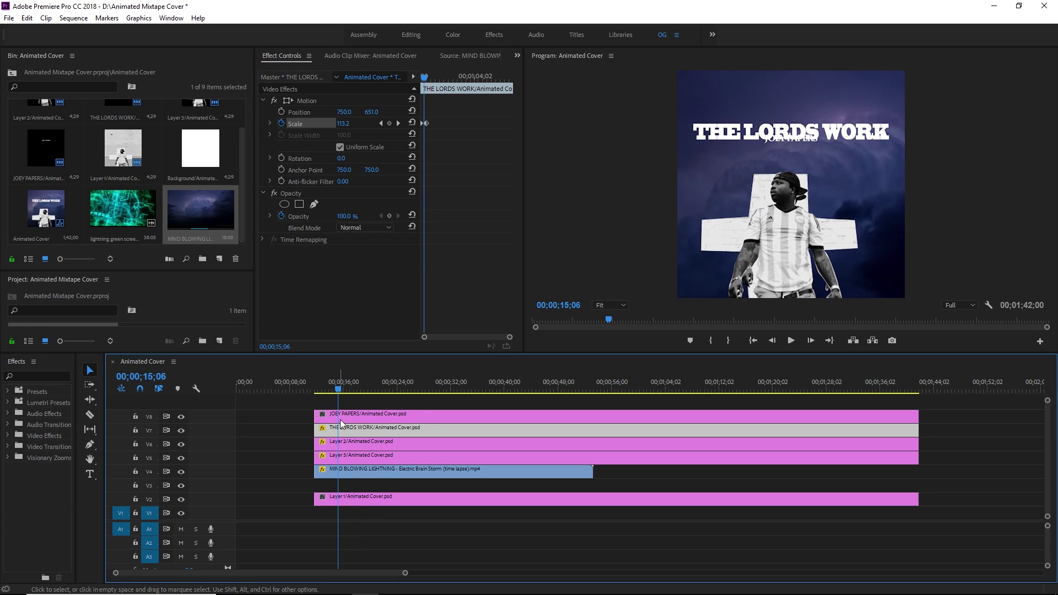
pyautogui.click(401, 421)
pyautogui.moveTo(338, 389); pyautogui.dragTo(315, 389)
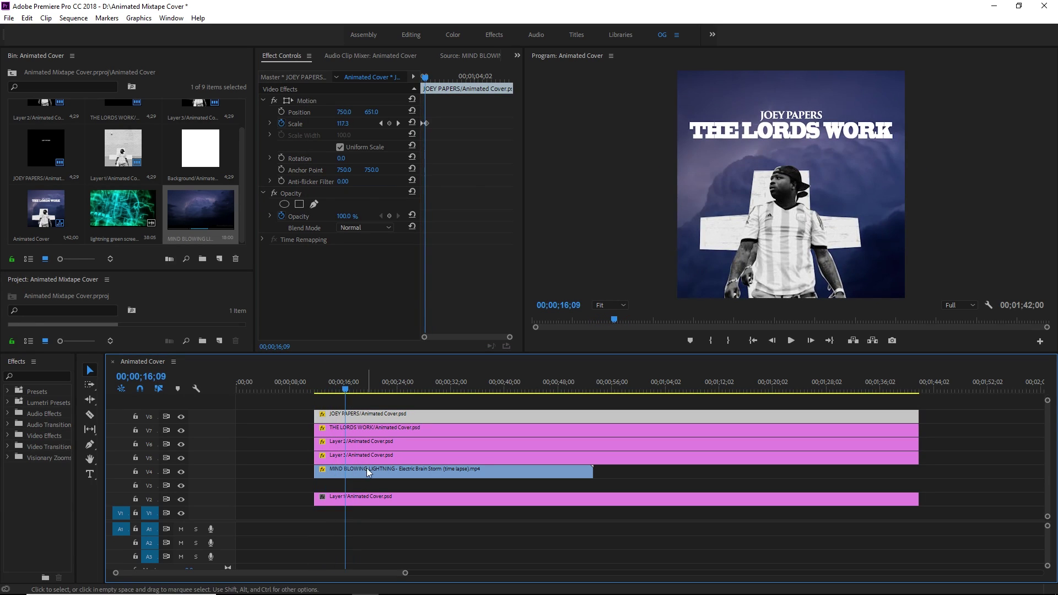
pyautogui.click(359, 458)
# Load the green-screen lightning clip in Source and mark In at 16:15 and Out at 23:03.
pyautogui.click(181, 457)
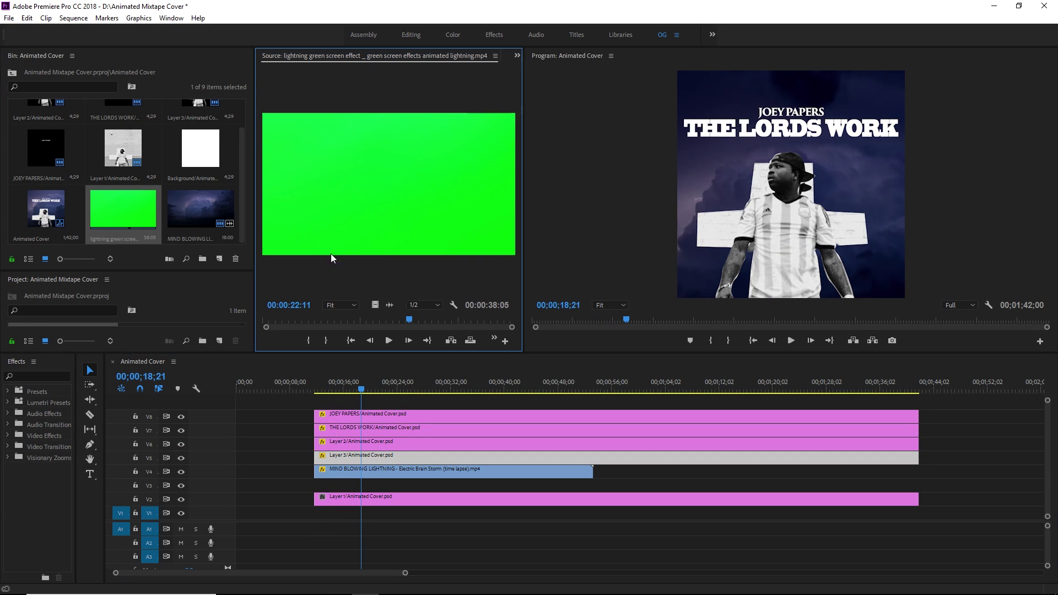
pyautogui.moveTo(395, 319); pyautogui.dragTo(372, 326)
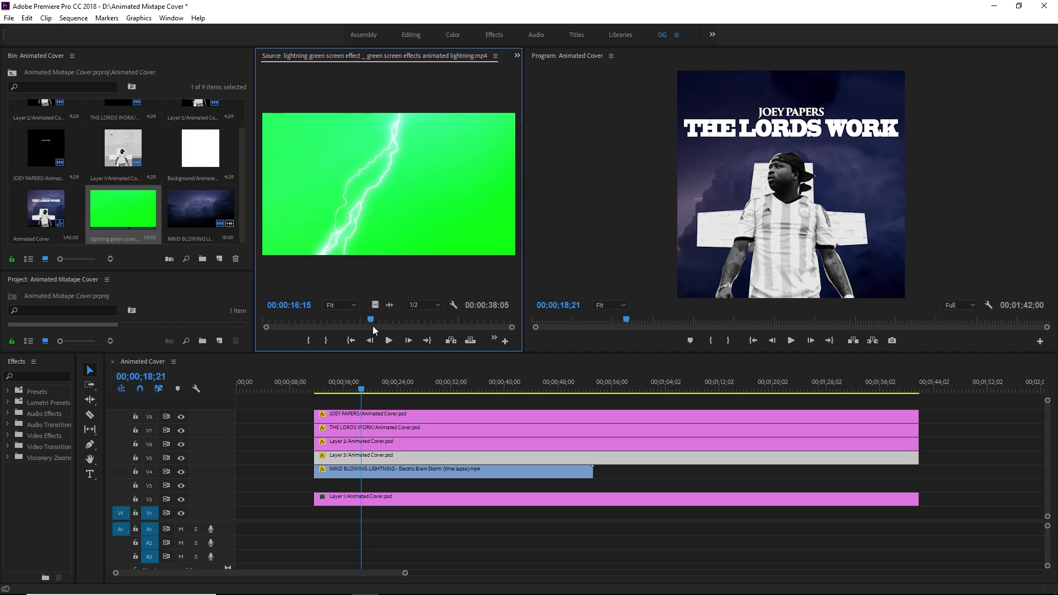
pyautogui.click(308, 340)
pyautogui.click(414, 321)
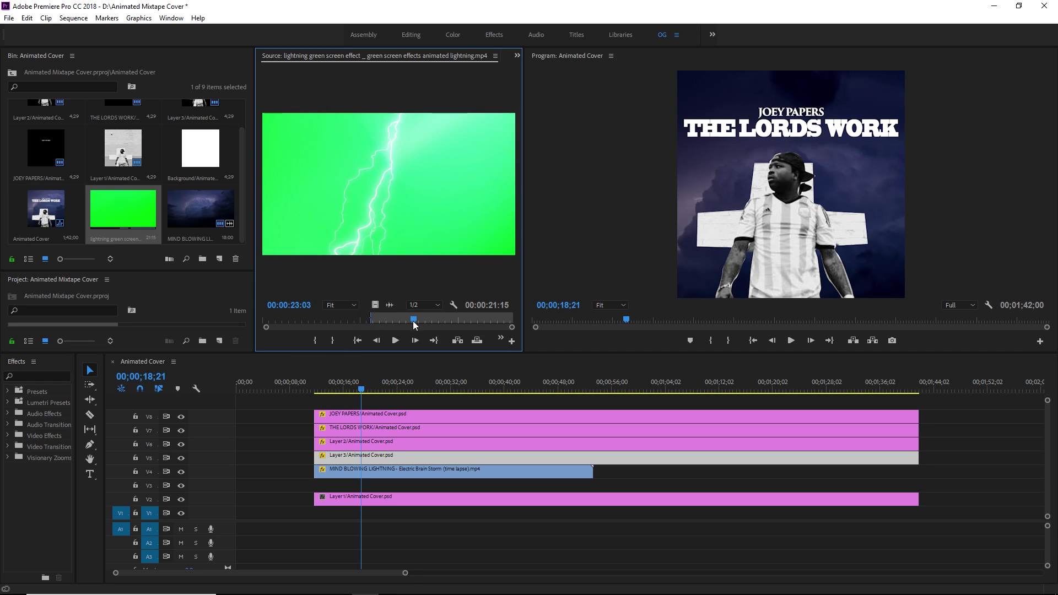
pyautogui.click(337, 341)
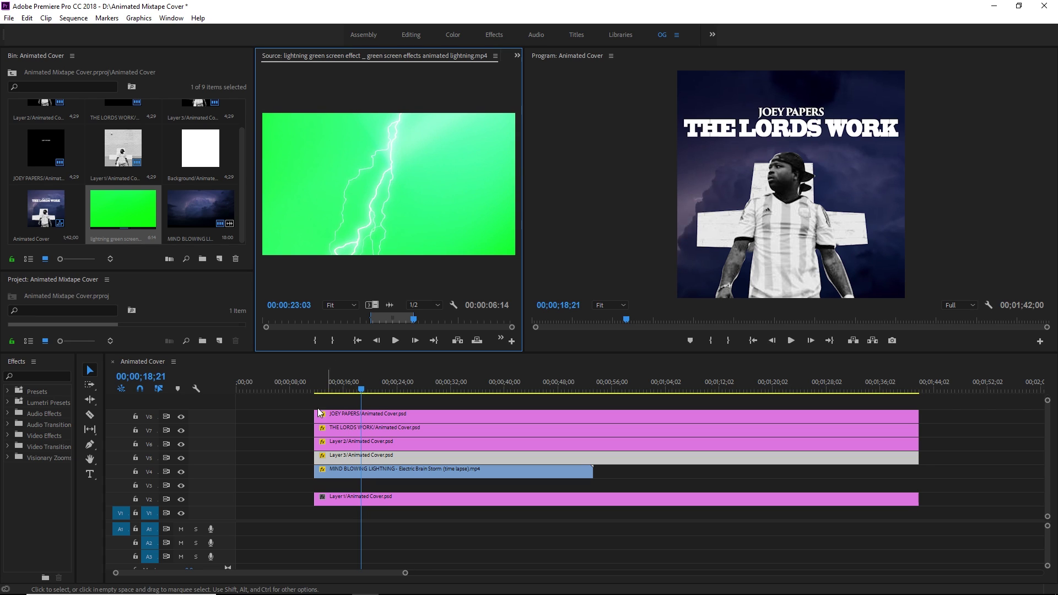
# Place the marked lightning video only on a new top track V9 above JOEY PAPERS.
pyautogui.moveTo(373, 306); pyautogui.dragTo(335, 404)
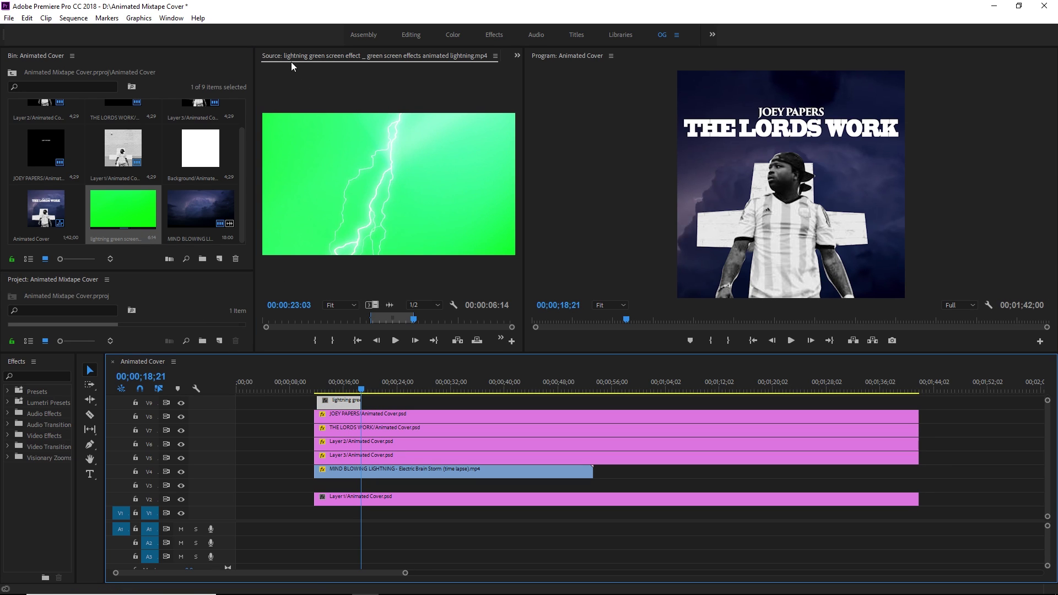
pyautogui.scroll(1, 275, 58)
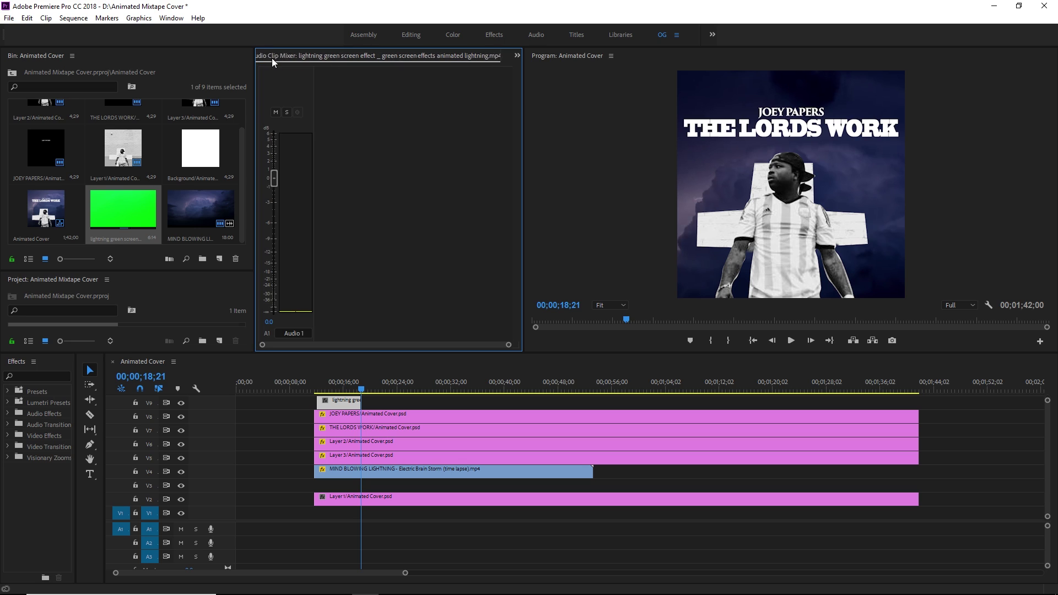
pyautogui.click(337, 408)
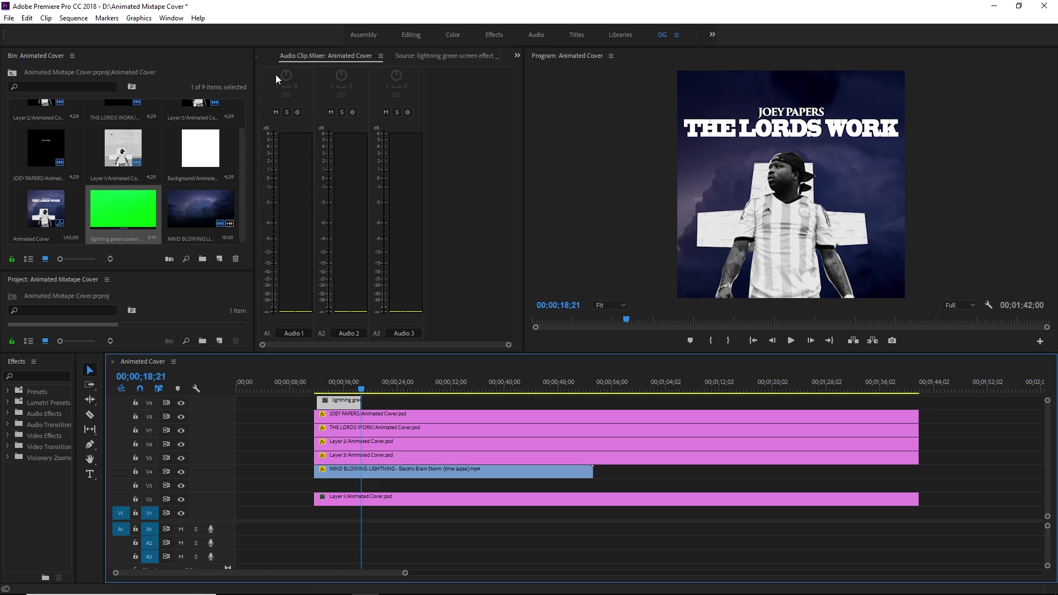
pyautogui.click(259, 56)
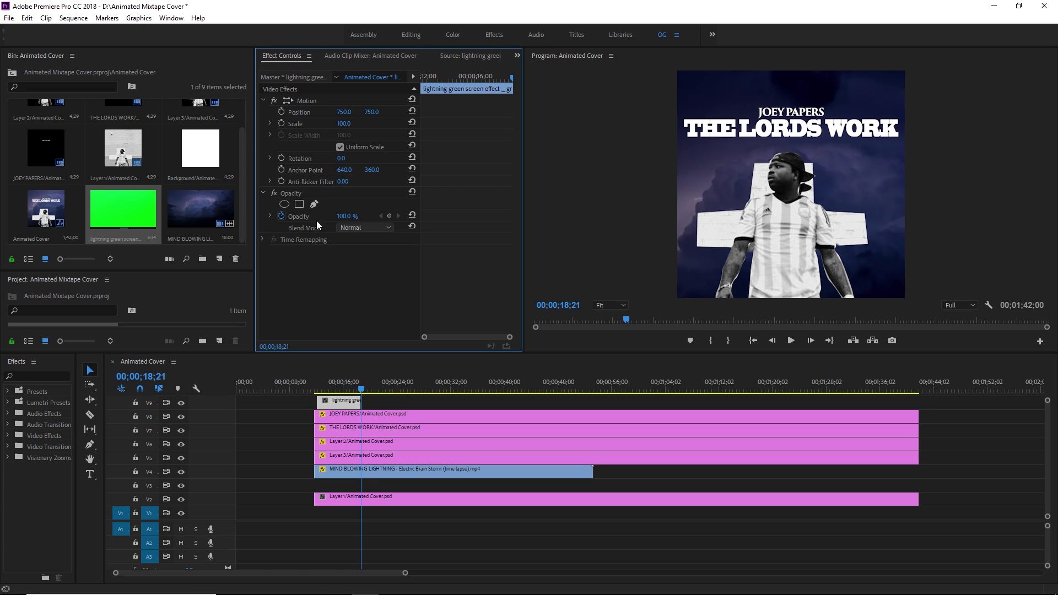
# Apply Ultra Key to the lightning clip and sample its green background as the key colour.
pyautogui.click(36, 377)
pyautogui.write('ULTRA')
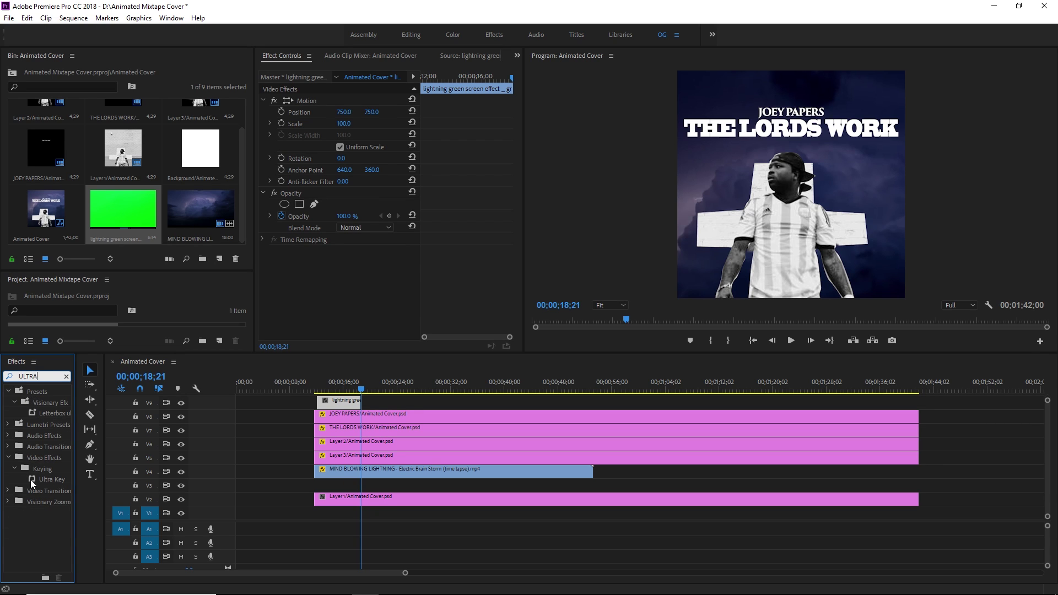
pyautogui.moveTo(31, 483); pyautogui.dragTo(339, 404)
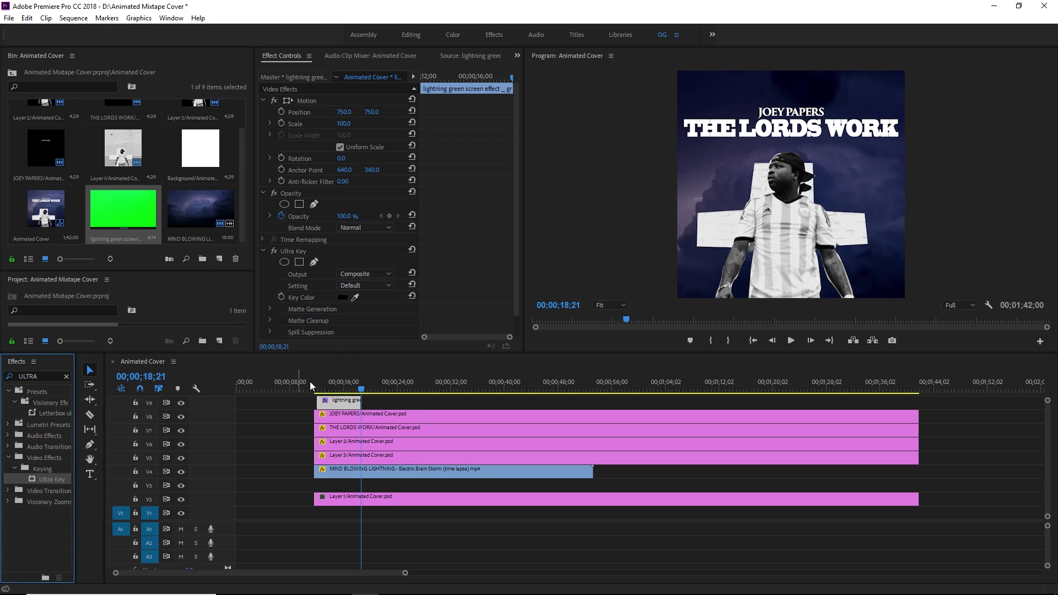
pyautogui.click(340, 385)
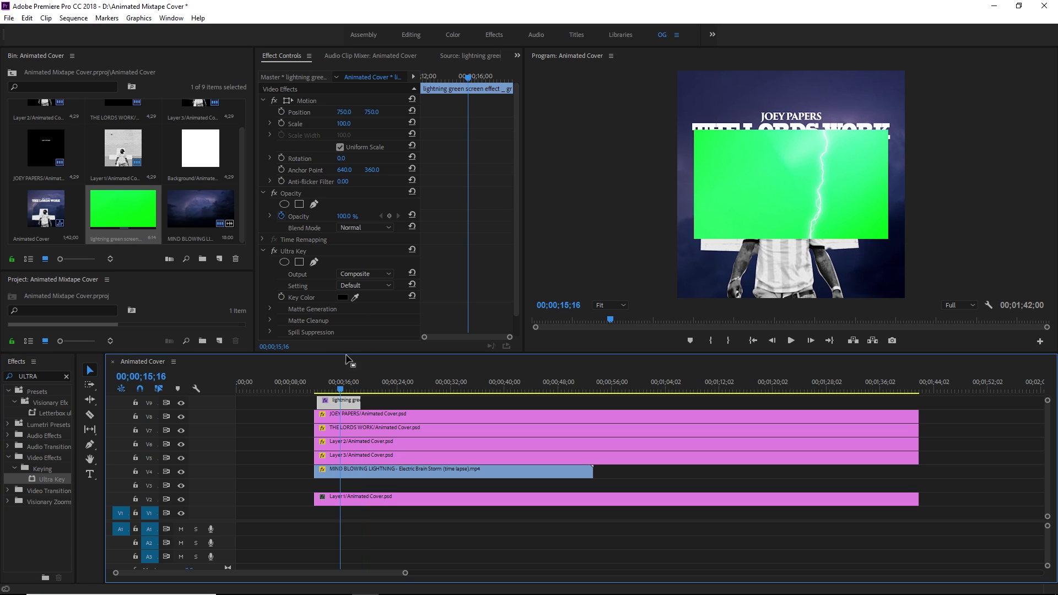
pyautogui.moveTo(355, 297); pyautogui.dragTo(681, 191)
pyautogui.moveTo(738, 168); pyautogui.dragTo(739, 168)
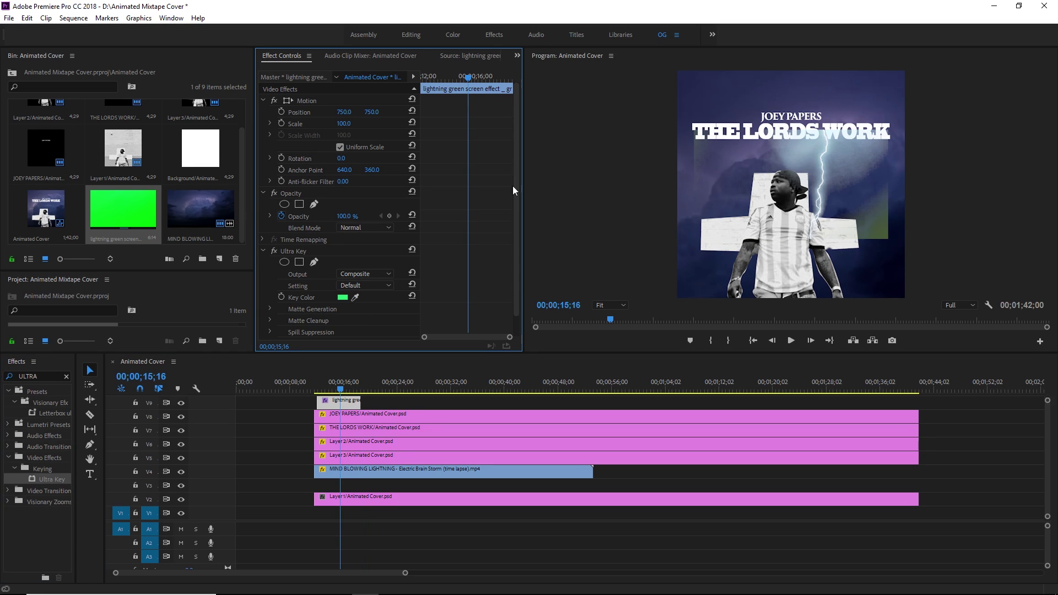
# Tune Matte Generation: Pedestal 100, Tolerance 100, Shadow 4, Highlight 2, Transparency 45.
pyautogui.scroll(-1, 405, 281)
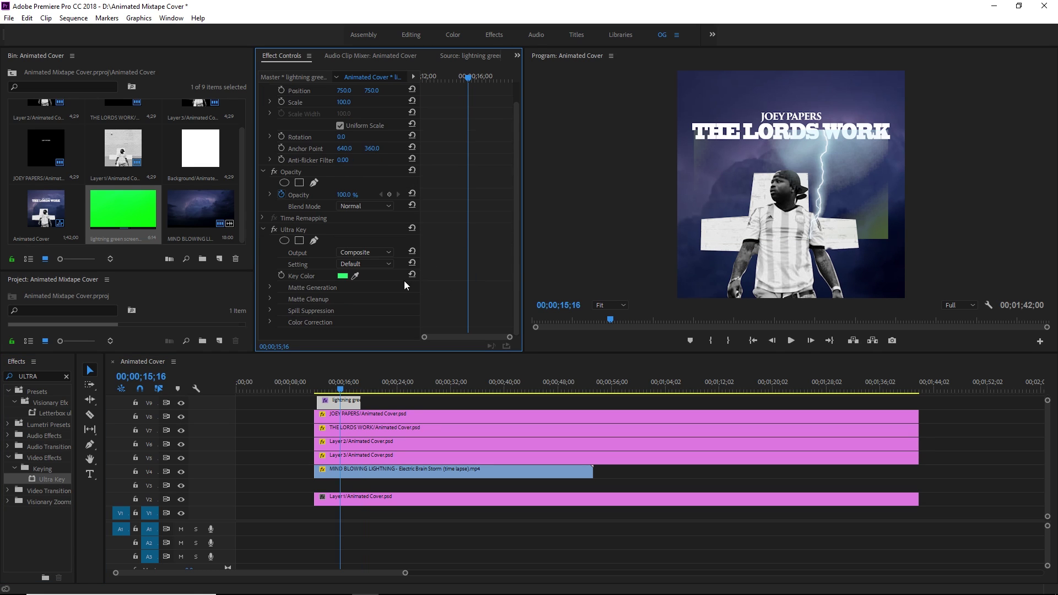
pyautogui.click(269, 287)
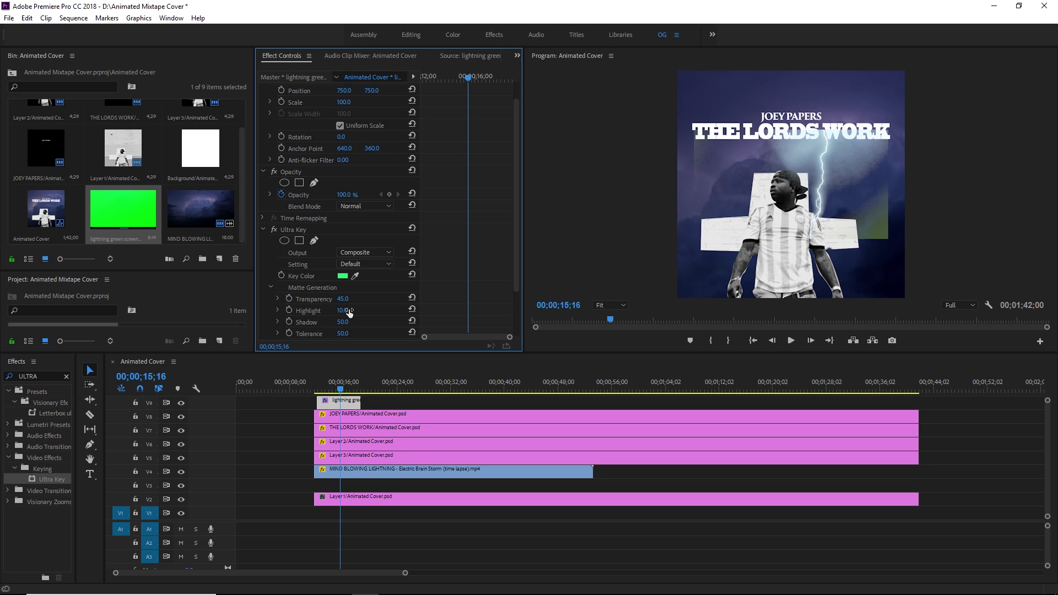
pyautogui.scroll(-2, 379, 314)
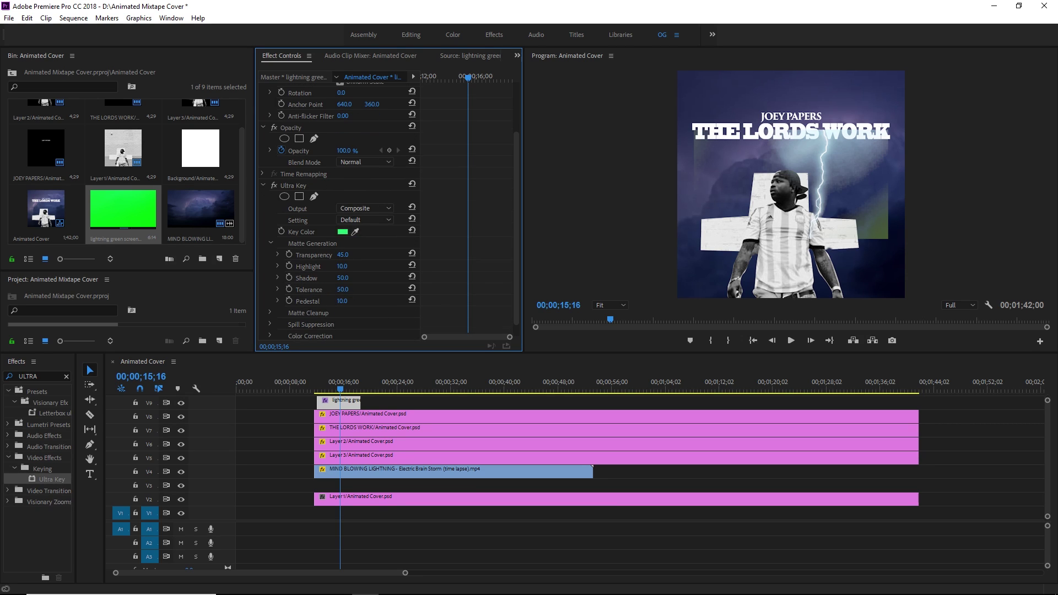
pyautogui.moveTo(342, 301); pyautogui.dragTo(385, 301)
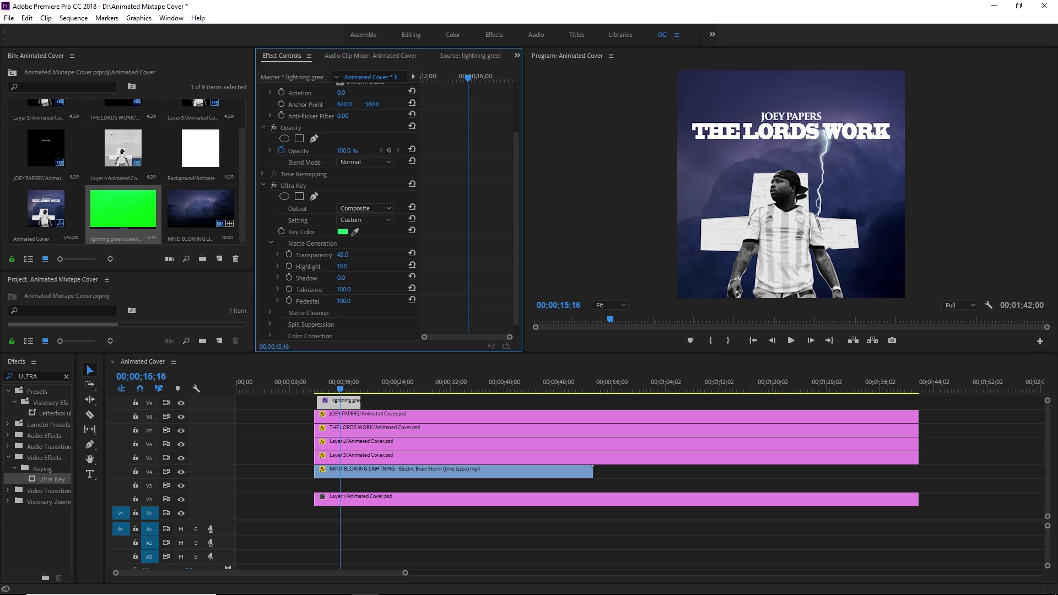
pyautogui.moveTo(341, 278); pyautogui.dragTo(356, 259)
pyautogui.hotkey('ctrl', 'z')
# Set the V9 lightning clip to frame size, scale it to 239, lengthen it, and preview.
pyautogui.rightClick(346, 404)
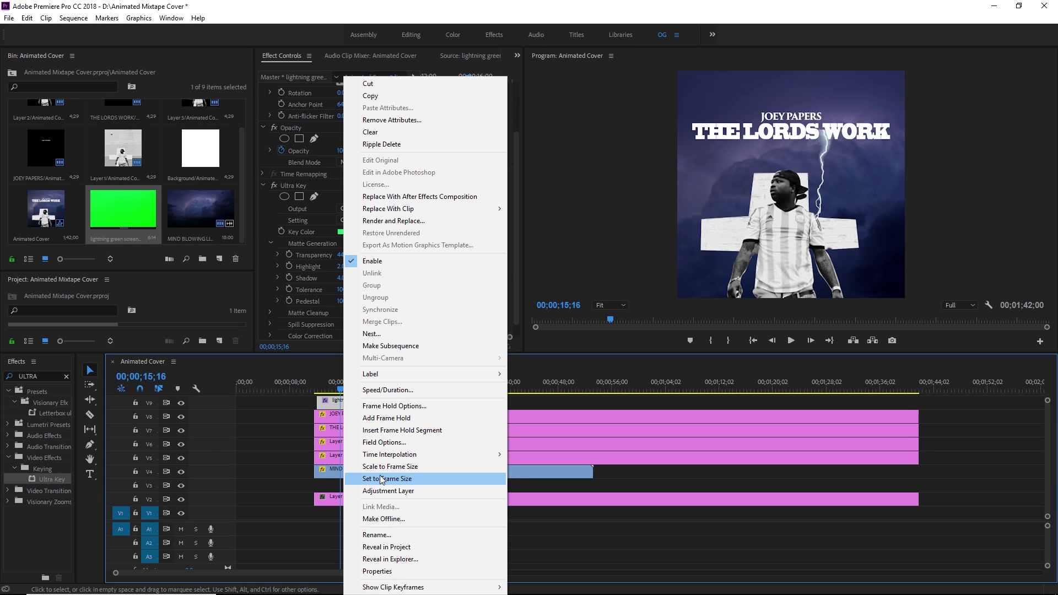
pyautogui.click(384, 466)
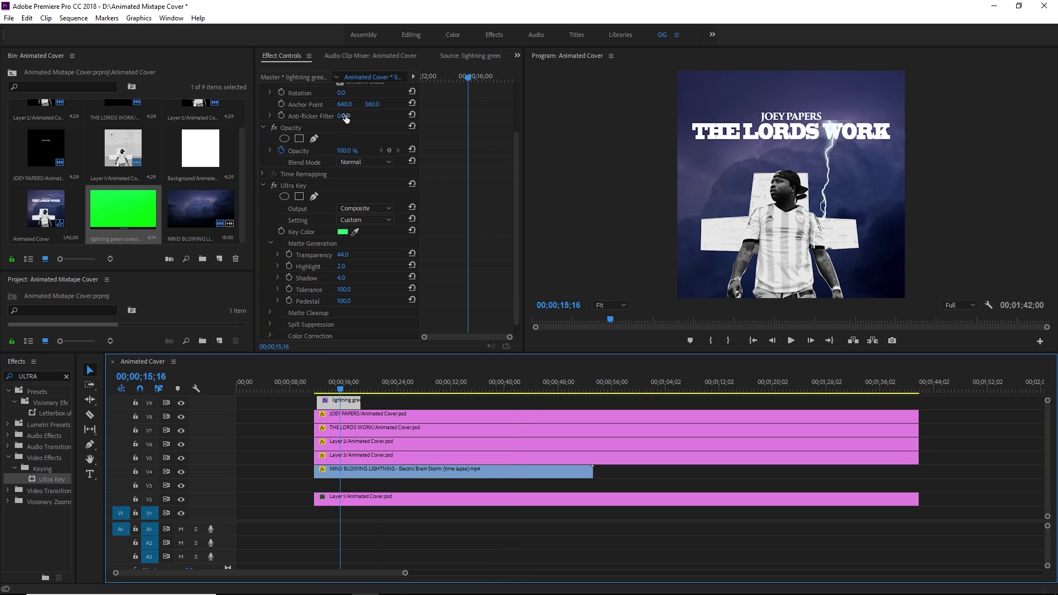
pyautogui.scroll(3, 464, 185)
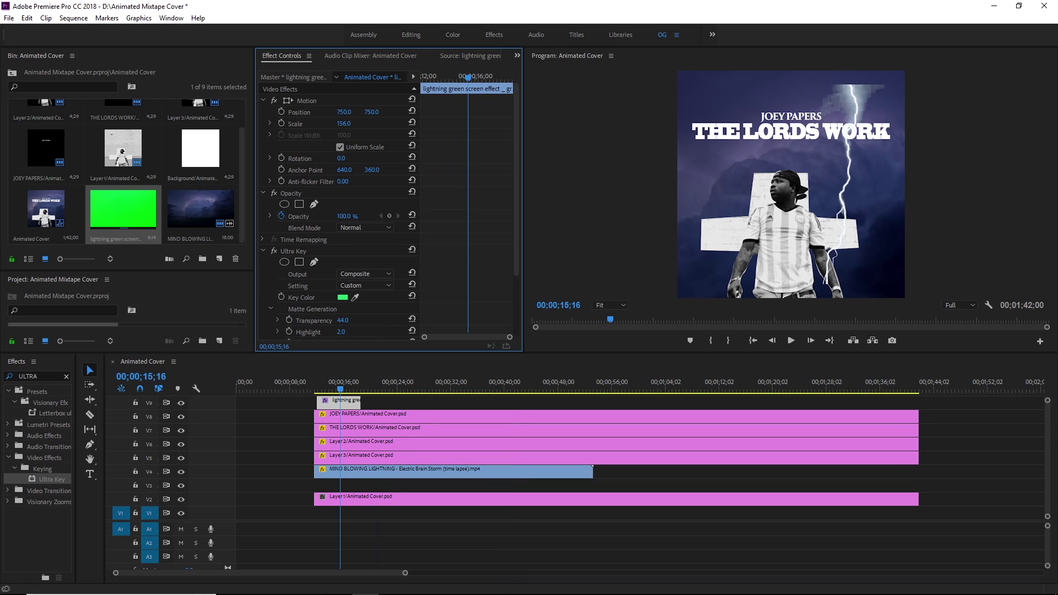
pyautogui.moveTo(344, 124); pyautogui.dragTo(355, 133)
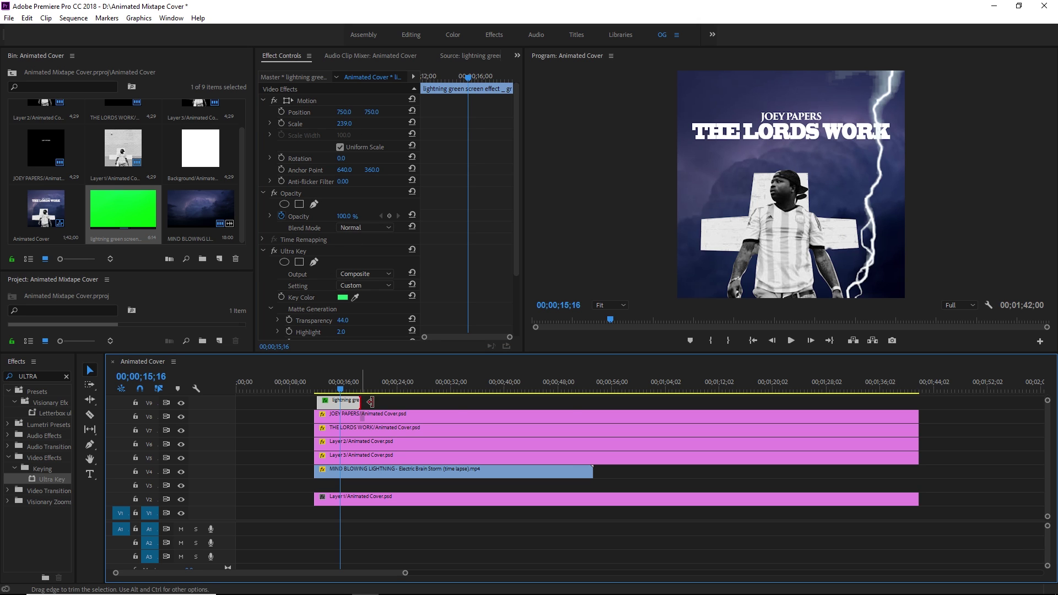
pyautogui.moveTo(360, 400); pyautogui.dragTo(468, 395)
pyautogui.press('space')
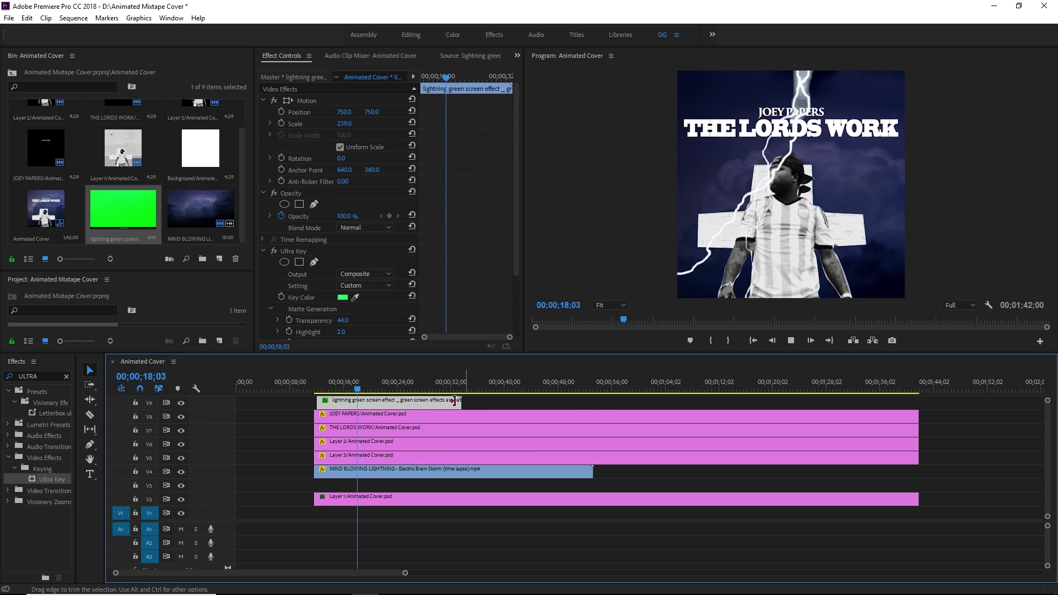
pyautogui.press('space')
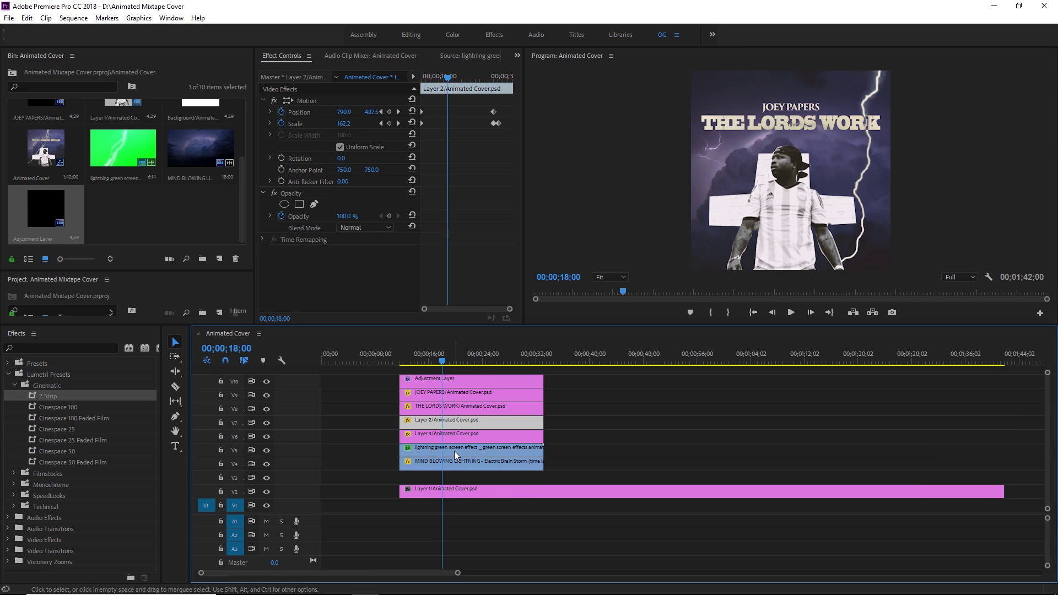
# Duplicate the lightning clip onto a new top track, moved left to X -337 at 369 scale.
pyautogui.moveTo(454, 451); pyautogui.dragTo(451, 380)
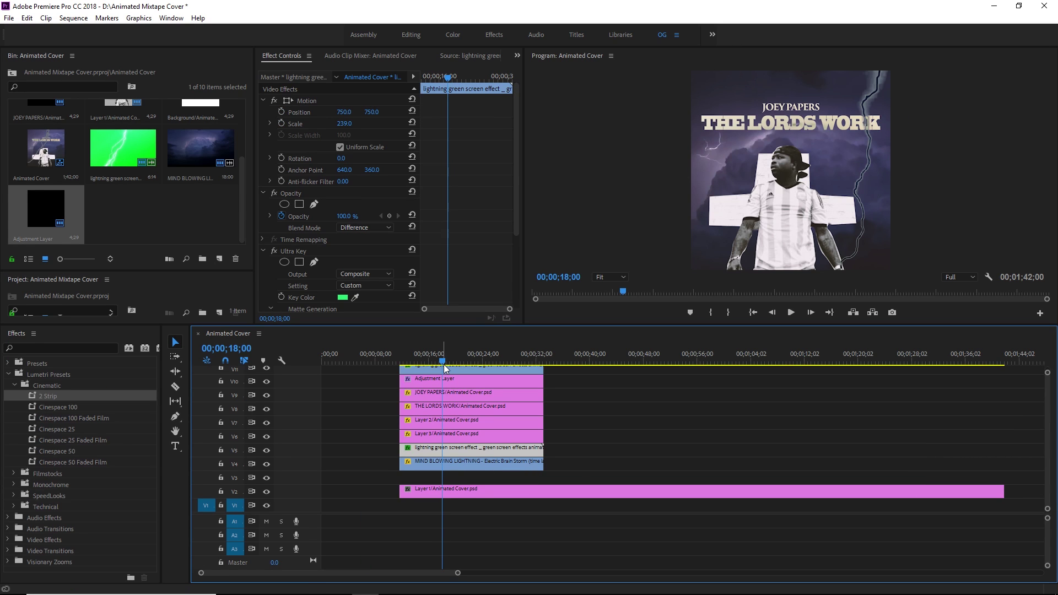
pyautogui.moveTo(345, 112); pyautogui.dragTo(415, 123)
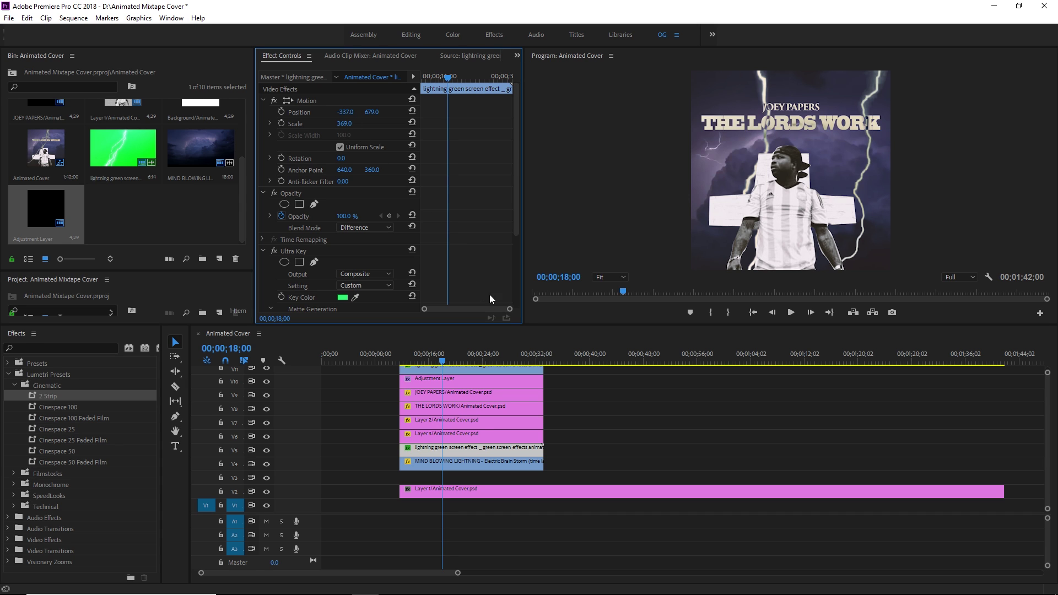
pyautogui.moveTo(448, 77)
pyautogui.mouseDown()
pyautogui.moveTo(463, 78)
pyautogui.moveTo(439, 83)
pyautogui.mouseUp()
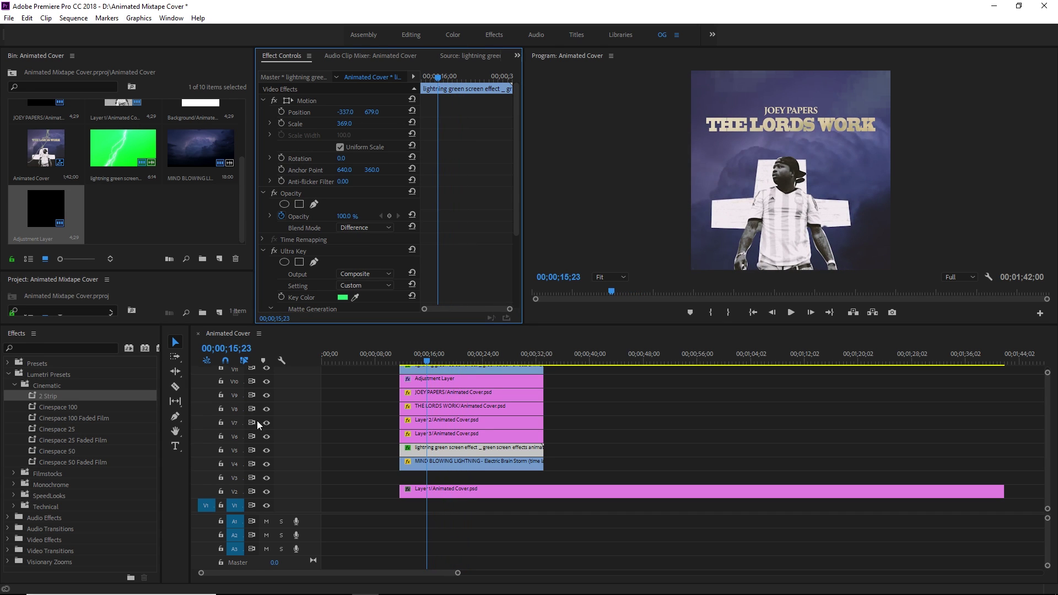
pyautogui.click(15, 385)
pyautogui.click(9, 375)
pyautogui.click(8, 407)
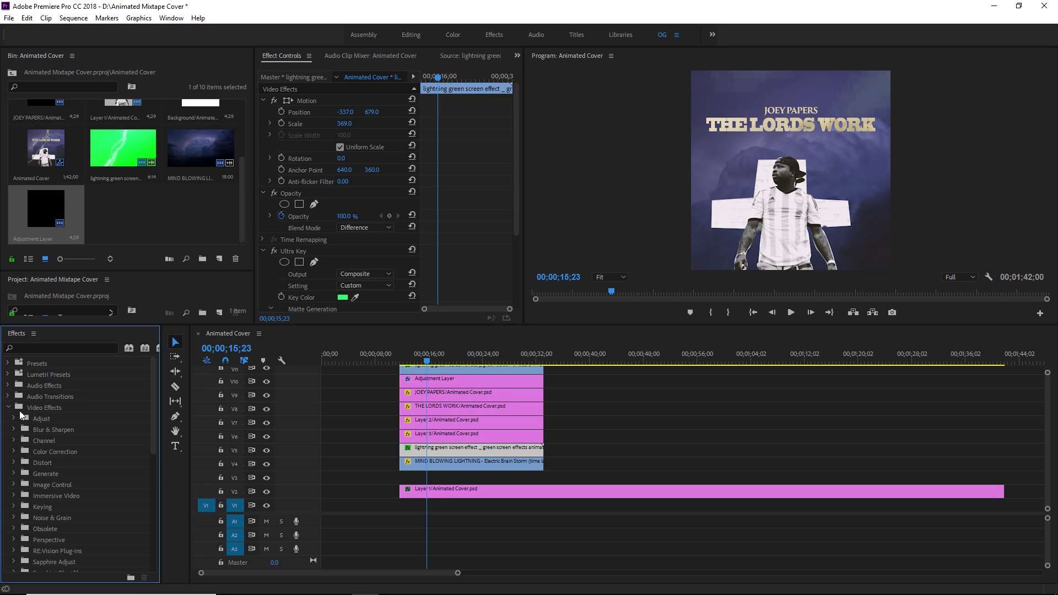
# Apply Gaussian Blur with Blurriness 20 to the lightning clip and play back the softened bolt.
pyautogui.scroll(-1, 80, 439)
pyautogui.click(15, 397)
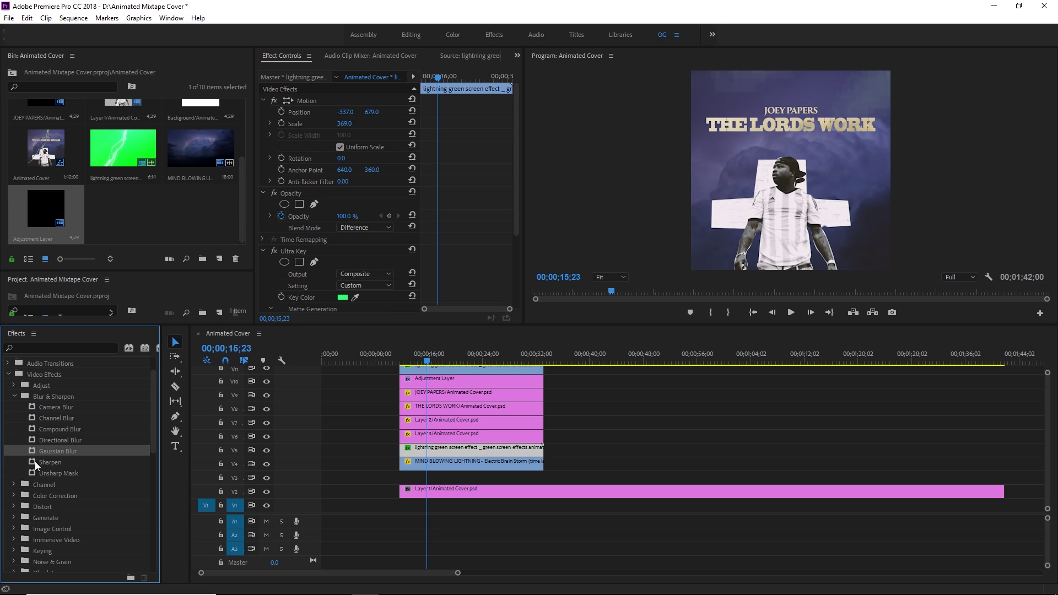
pyautogui.moveTo(32, 451); pyautogui.dragTo(443, 365)
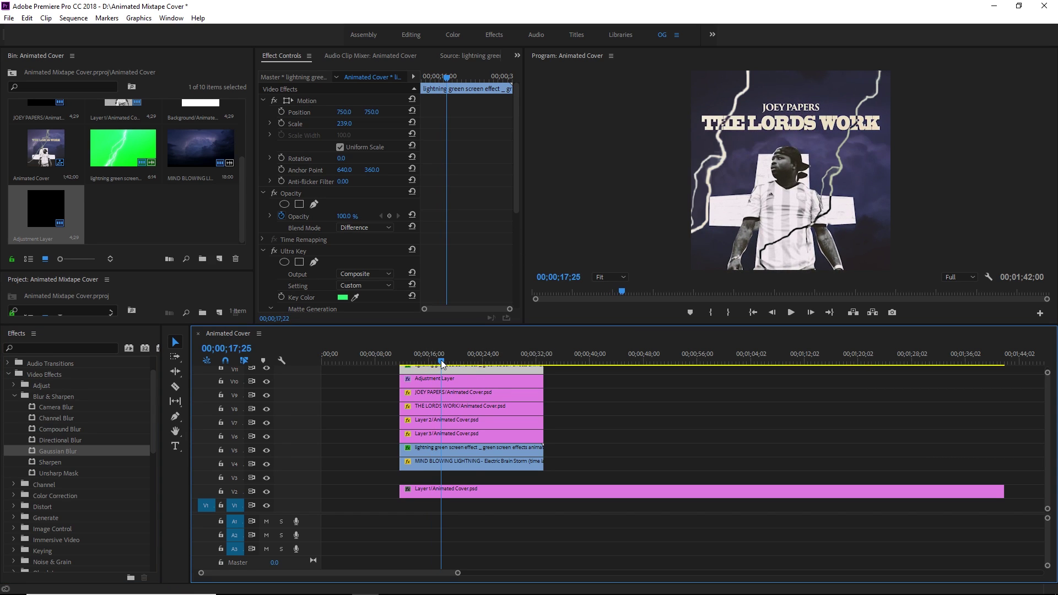
pyautogui.scroll(-5, 475, 252)
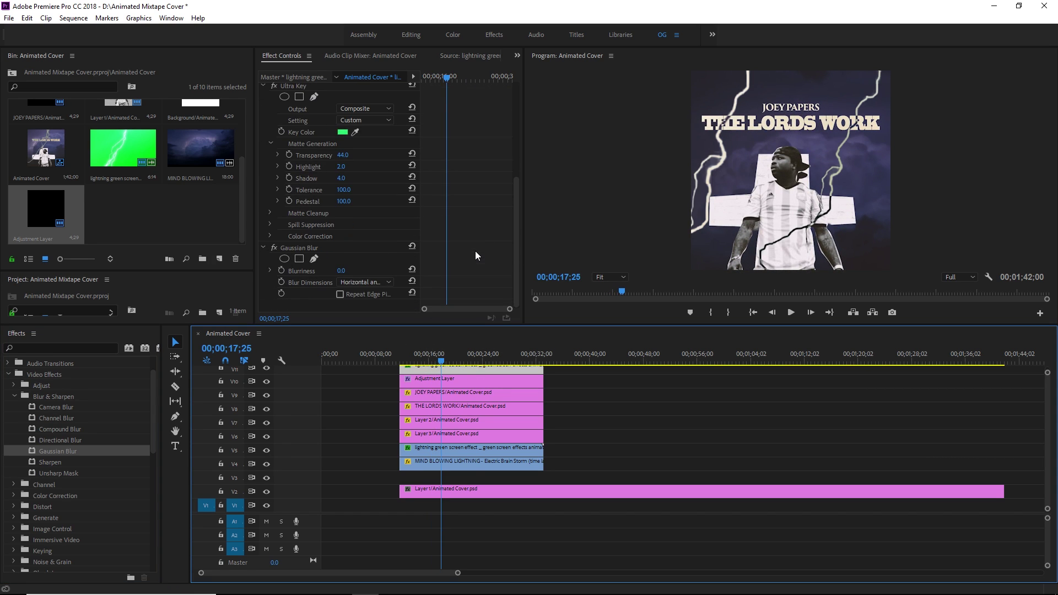
pyautogui.moveTo(353, 274); pyautogui.dragTo(377, 273)
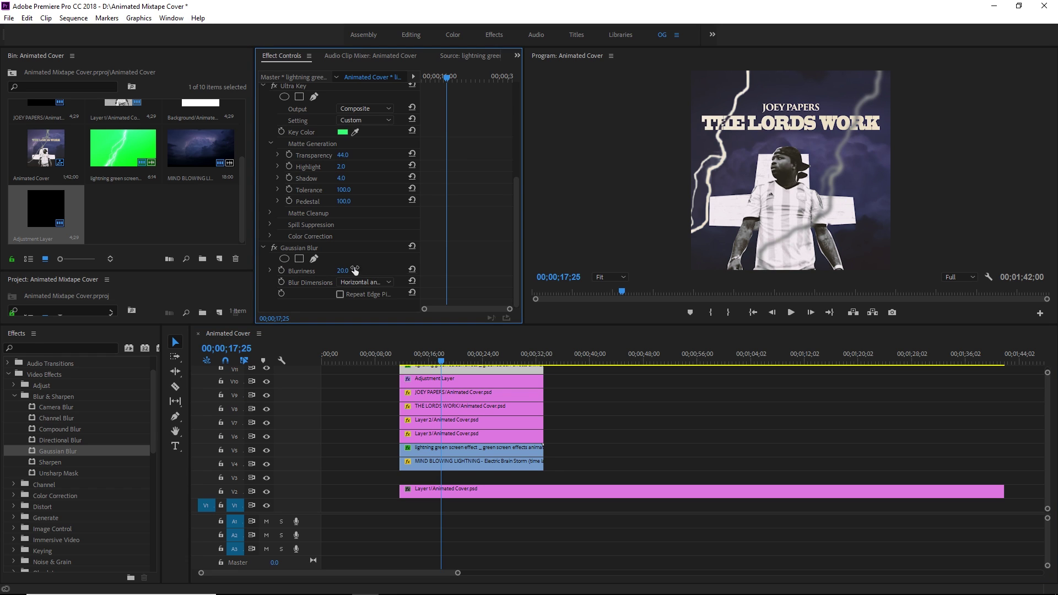
pyautogui.moveTo(445, 81); pyautogui.dragTo(442, 78)
pyautogui.press('space')
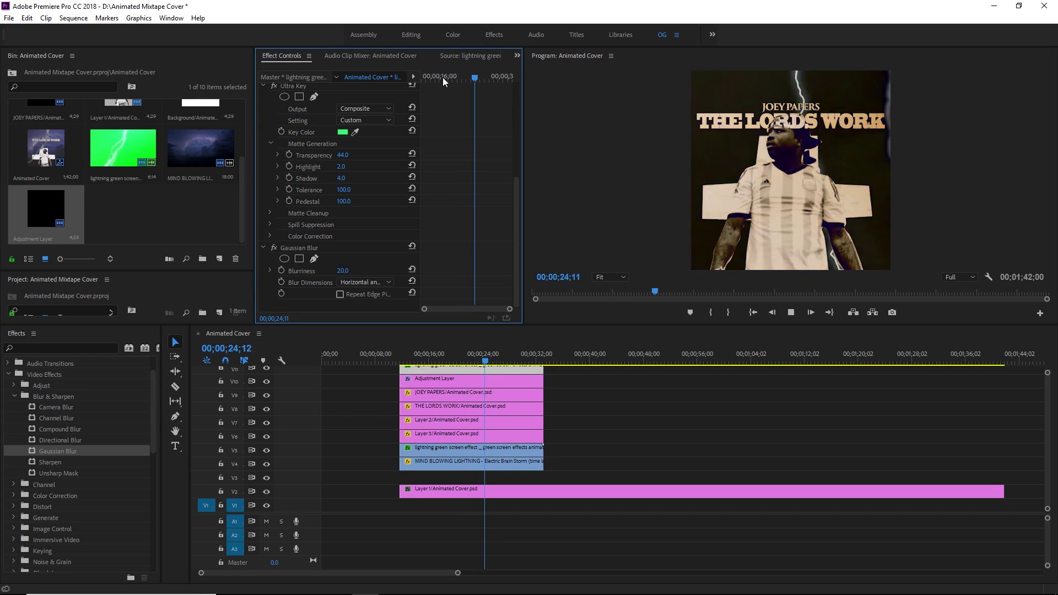
pyautogui.press('space')
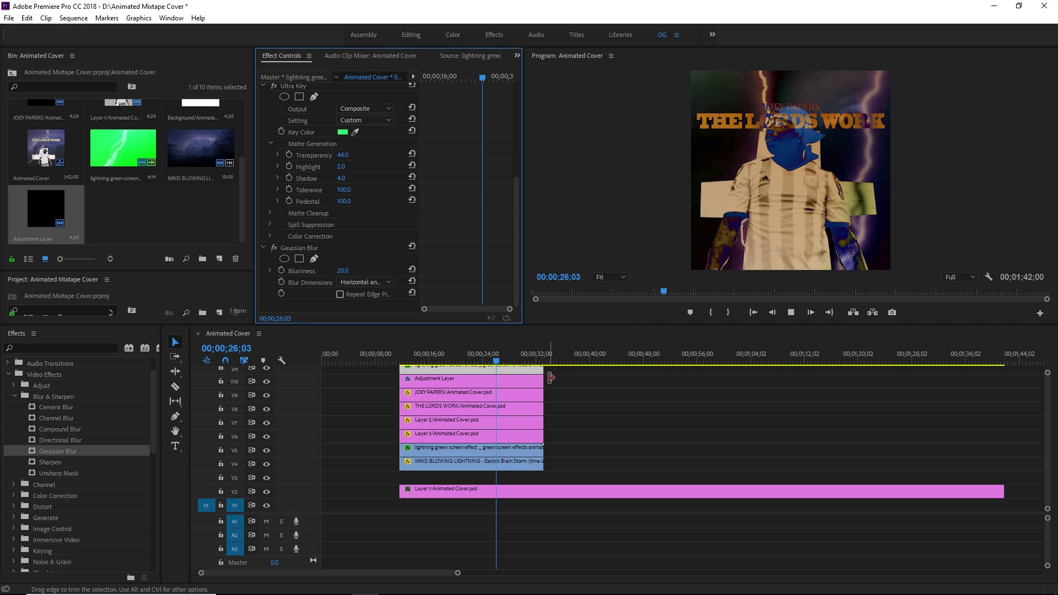
pyautogui.press('space')
pyautogui.press('space')
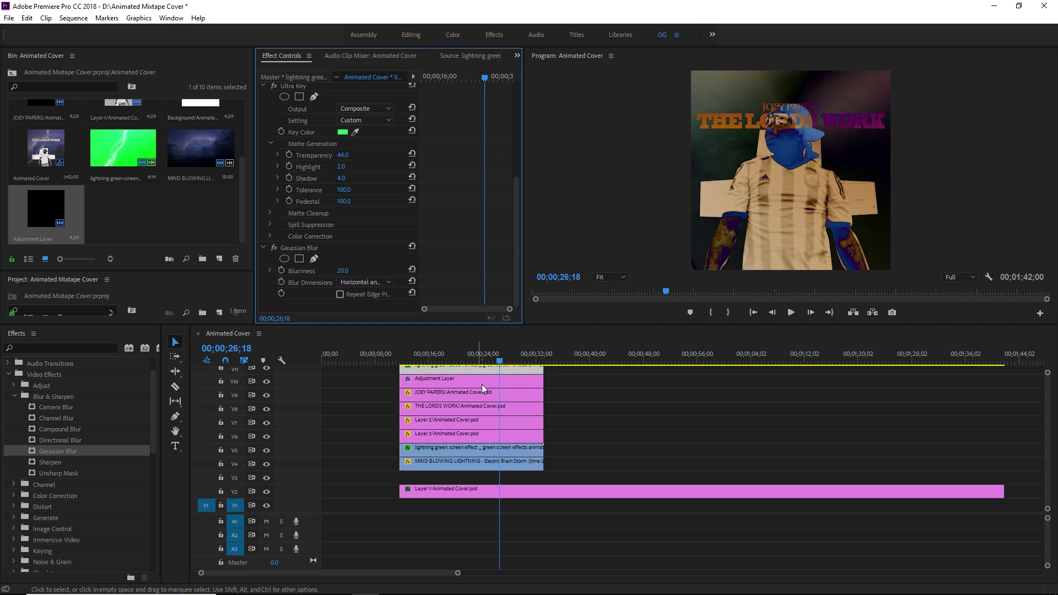
pyautogui.moveTo(496, 360); pyautogui.dragTo(463, 361)
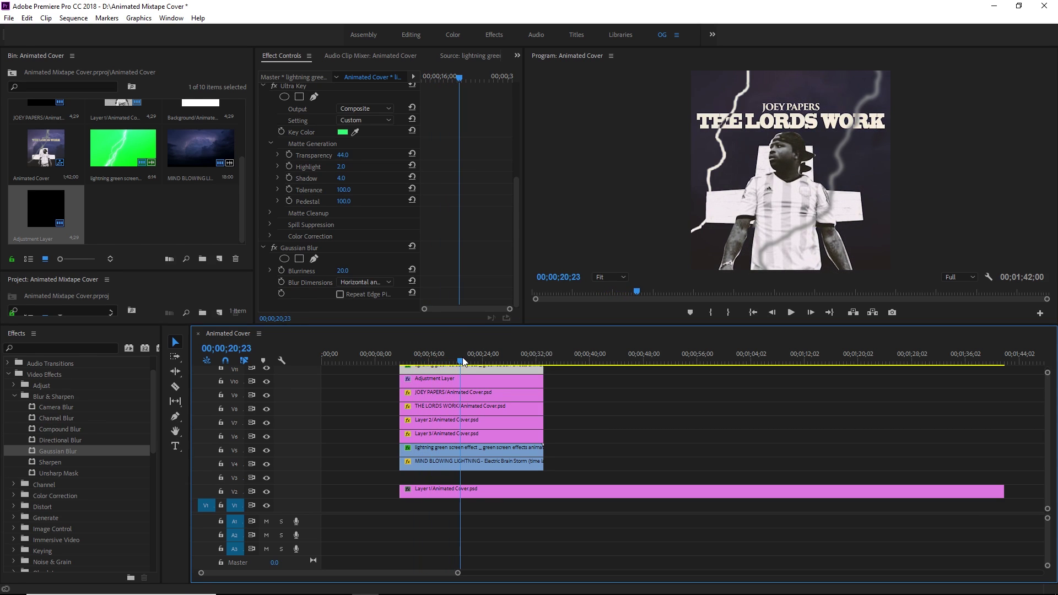
# Save the project and export Animated Cover.mp4 as H.264 Match Source – High bitrate.
pyautogui.click(9, 18)
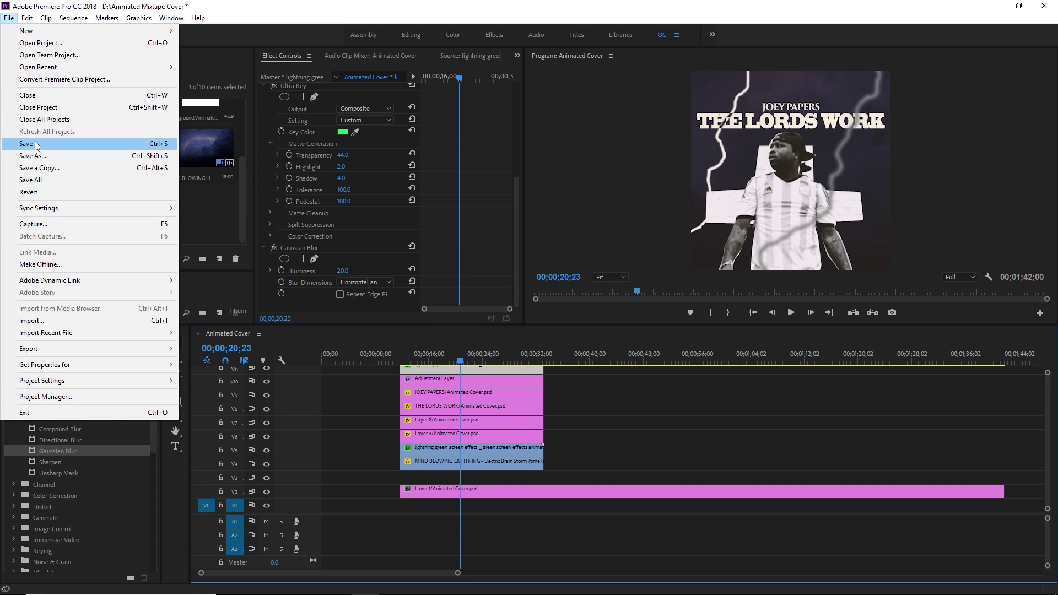
pyautogui.click(35, 144)
pyautogui.click(8, 18)
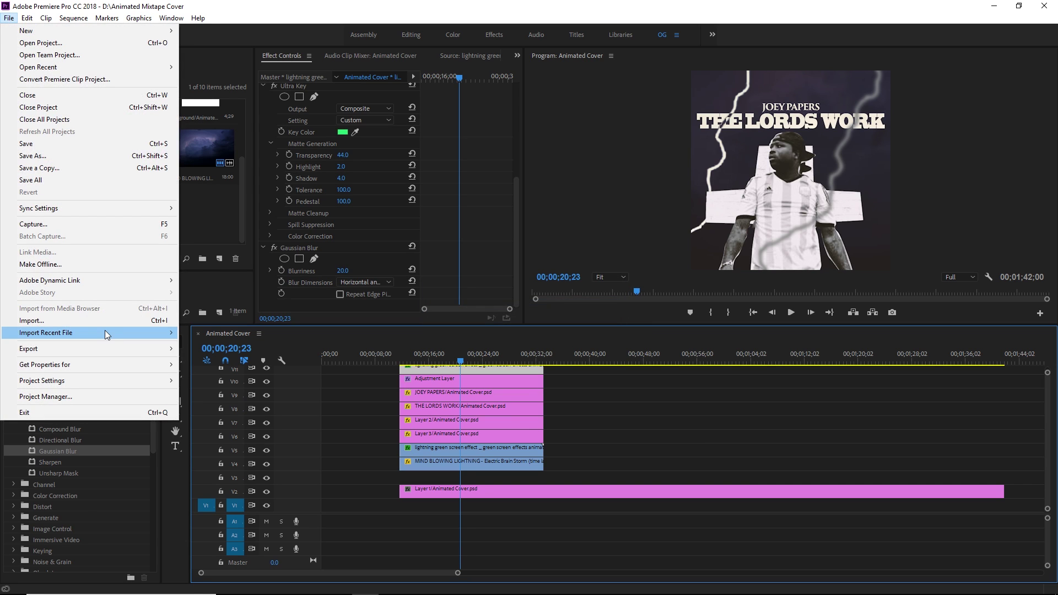
pyautogui.moveTo(113, 351)
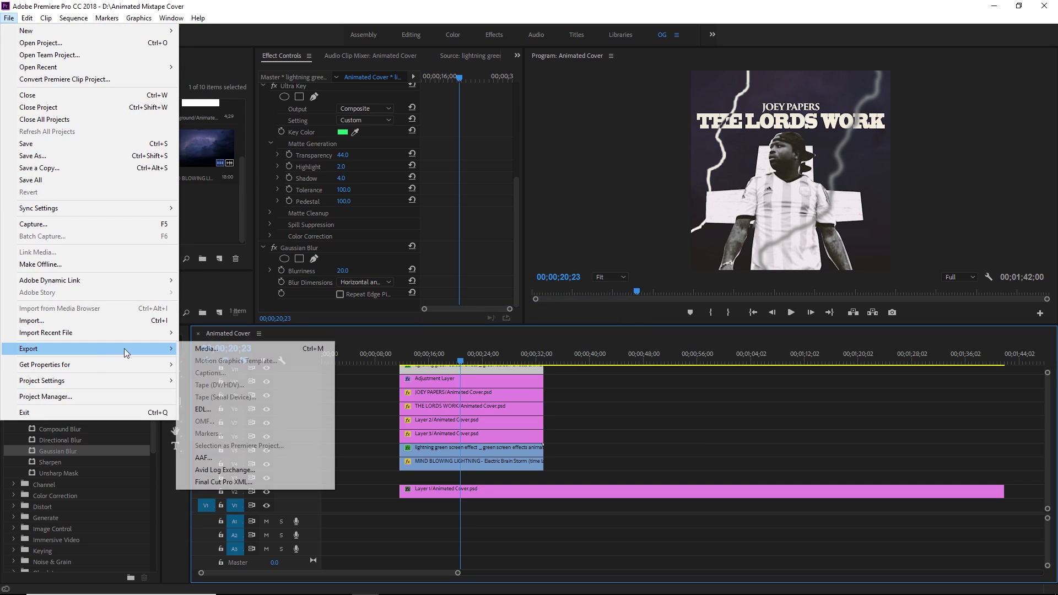
pyautogui.click(213, 353)
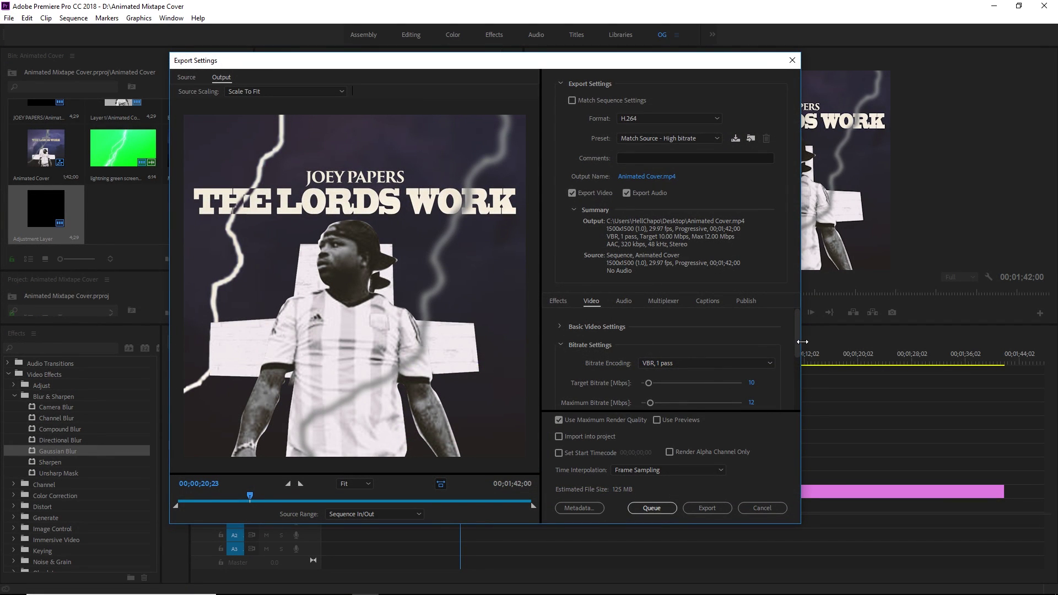
pyautogui.moveTo(798, 347); pyautogui.dragTo(804, 422)
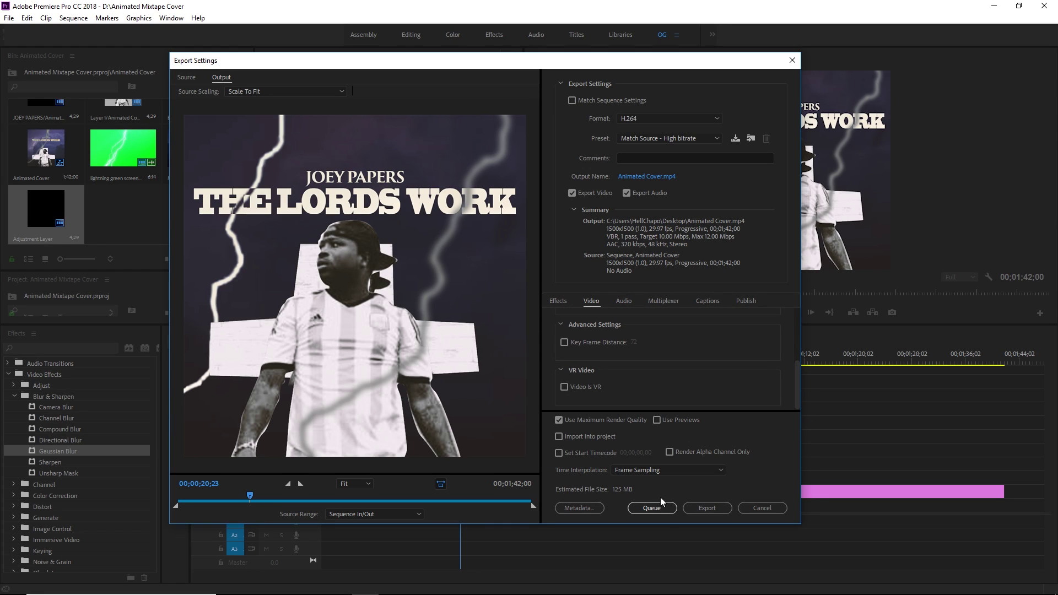
pyautogui.click(707, 509)
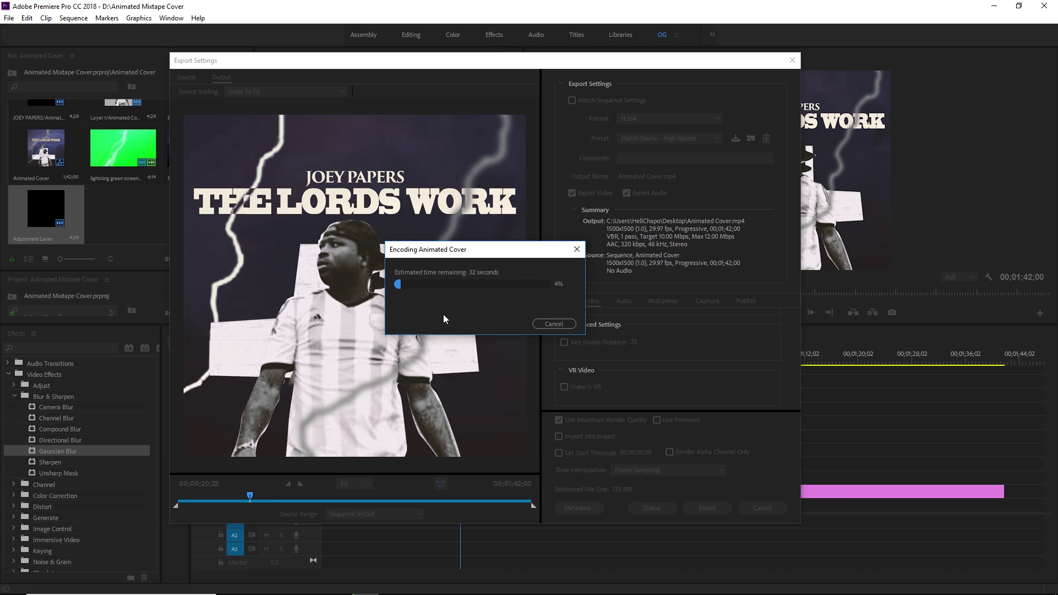